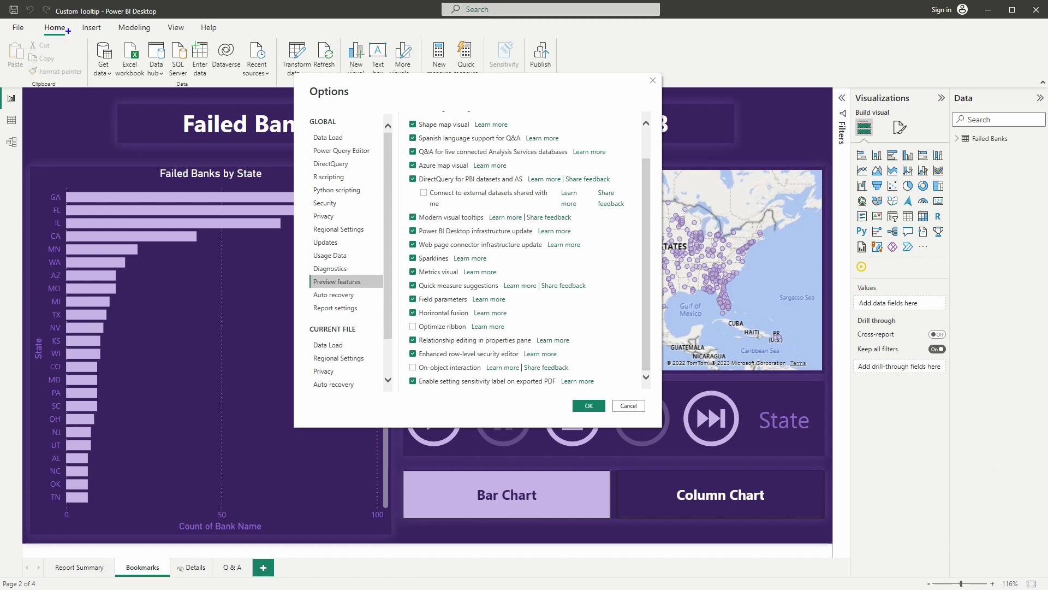
Step: Enable the On-object interaction preview feature, confirm with OK and acknowledge the restart notice
{"action": "mouse_move", "coordinate": [4, 21]}
{"action": "left_mouse_down"}
{"action": "mouse_move", "coordinate": [39, 38]}
{"action": "mouse_move", "coordinate": [56, 81]}
{"action": "mouse_move", "coordinate": [97, 125]}
{"action": "left_mouse_up"}
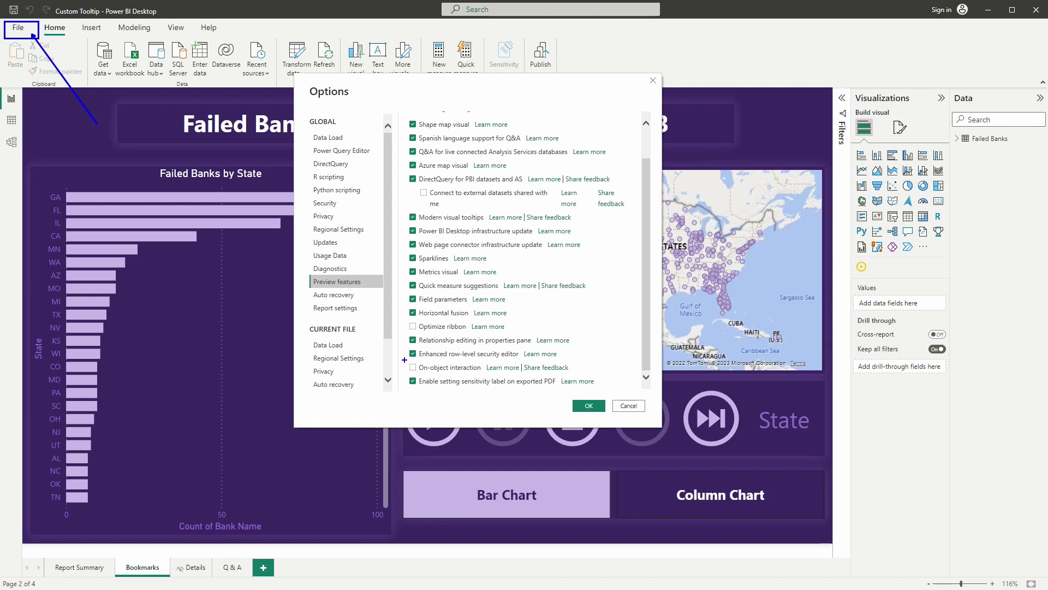
{"action": "left_click_drag", "start_coordinate": [405, 360], "coordinate": [582, 376]}
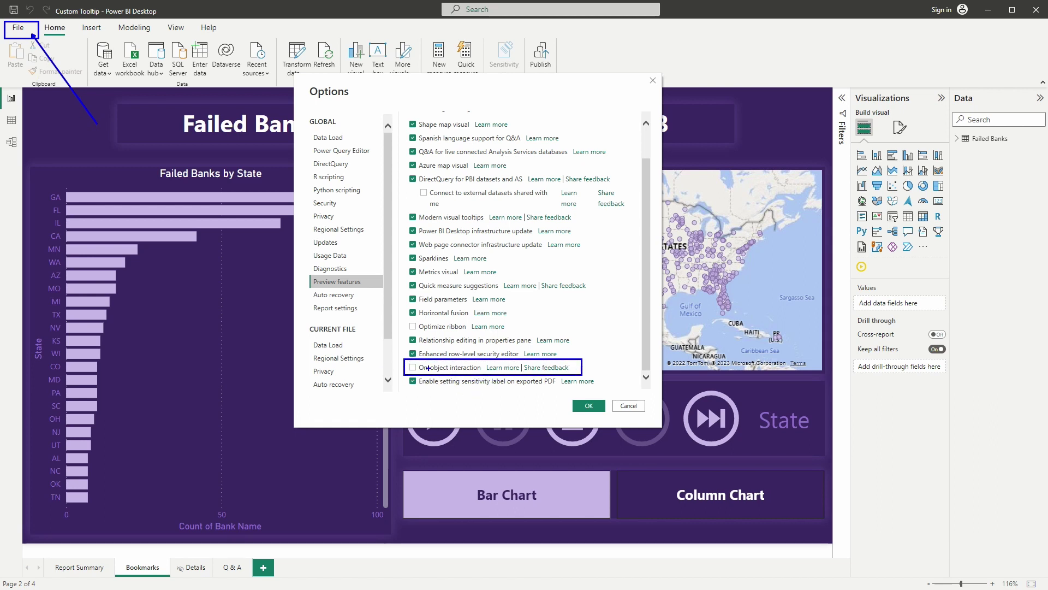
{"action": "key", "text": "Escape"}
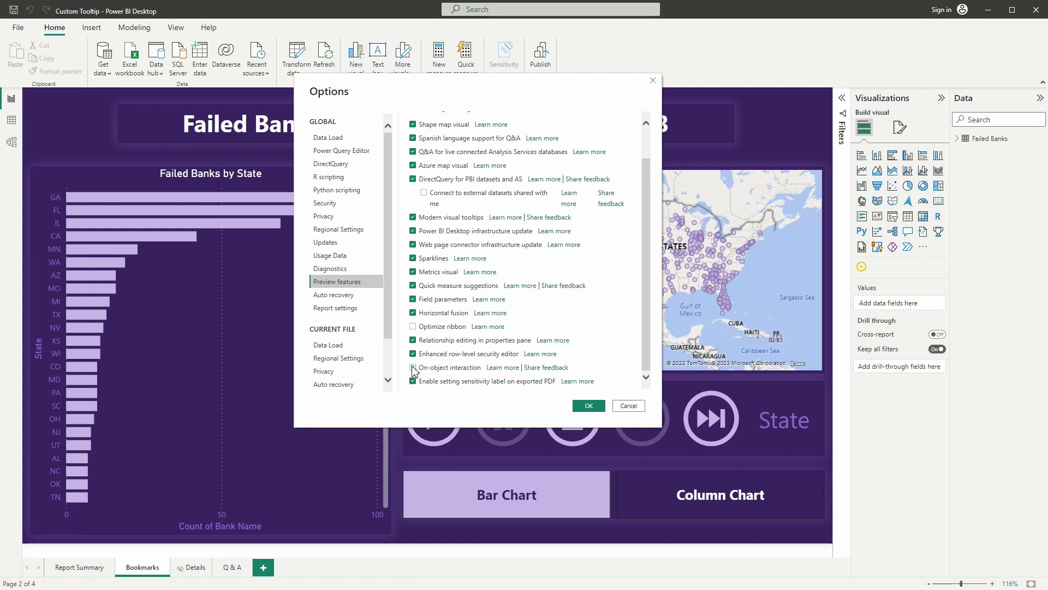
{"action": "left_click", "coordinate": [413, 368]}
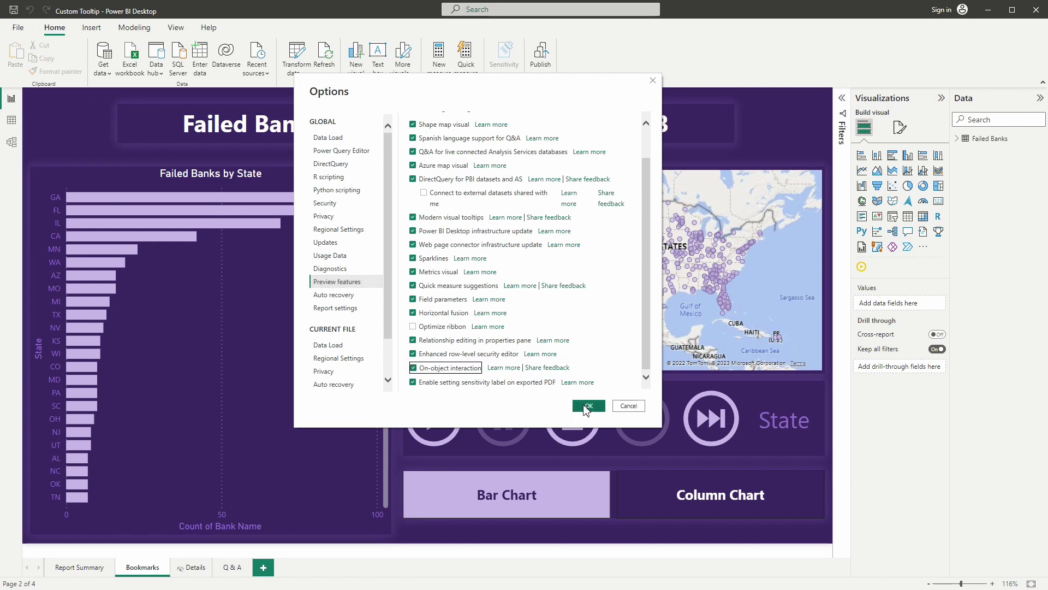
{"action": "left_click", "coordinate": [586, 407]}
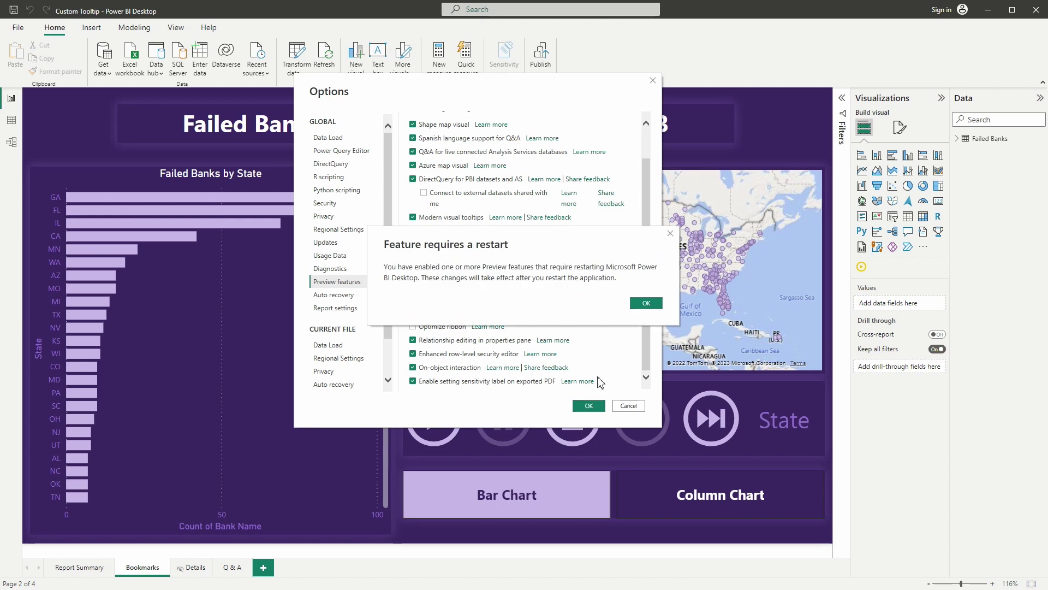
{"action": "left_click", "coordinate": [640, 304]}
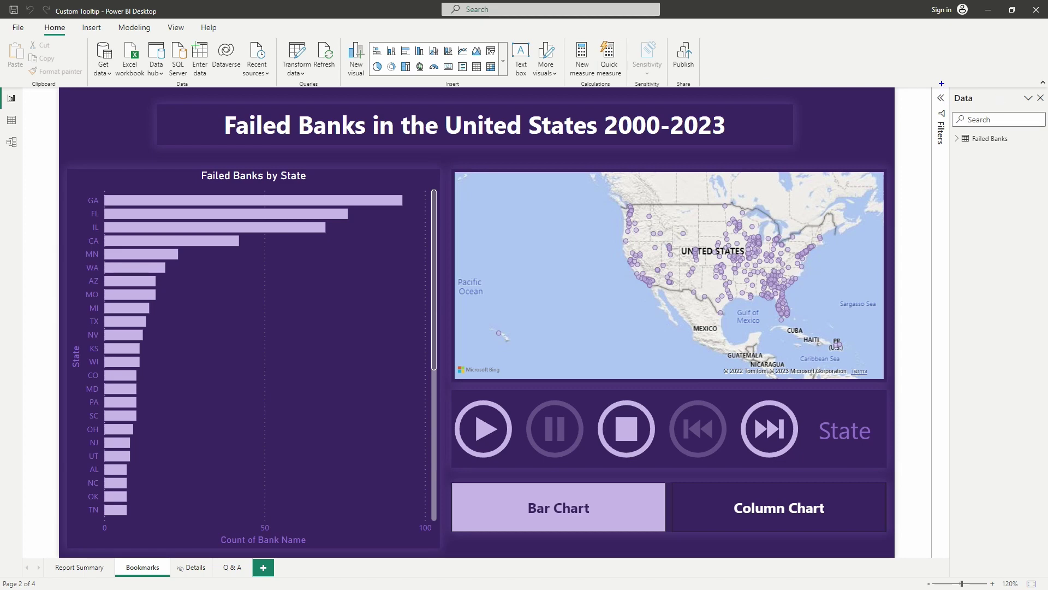
{"action": "mouse_move", "coordinate": [942, 83]}
{"action": "left_mouse_down"}
{"action": "mouse_move", "coordinate": [1005, 251]}
{"action": "mouse_move", "coordinate": [977, 271]}
{"action": "left_mouse_up"}
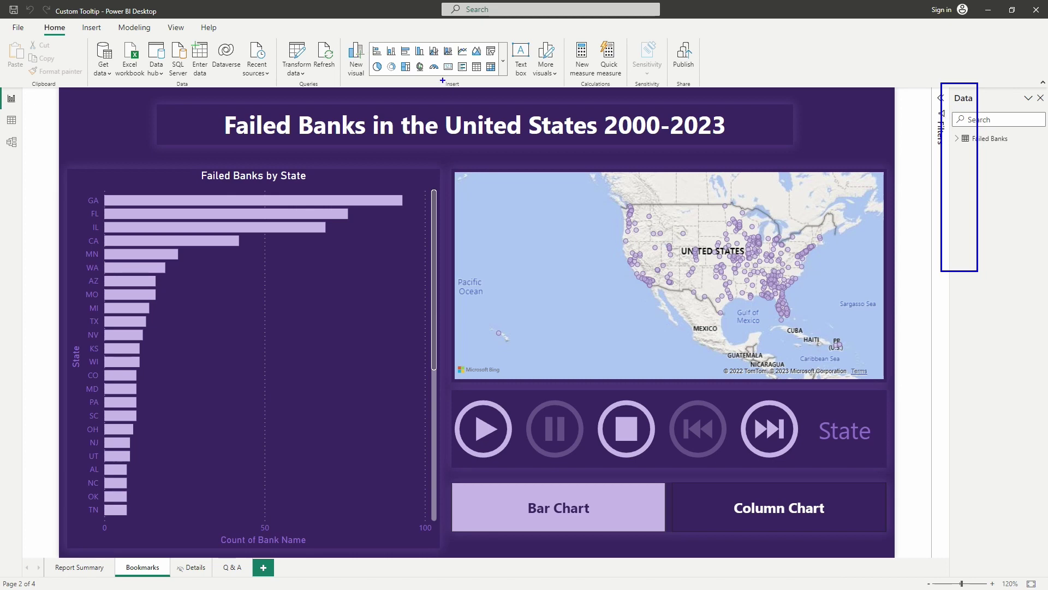
{"action": "left_click_drag", "start_coordinate": [443, 81], "coordinate": [444, 183]}
{"action": "key", "text": "Escape"}
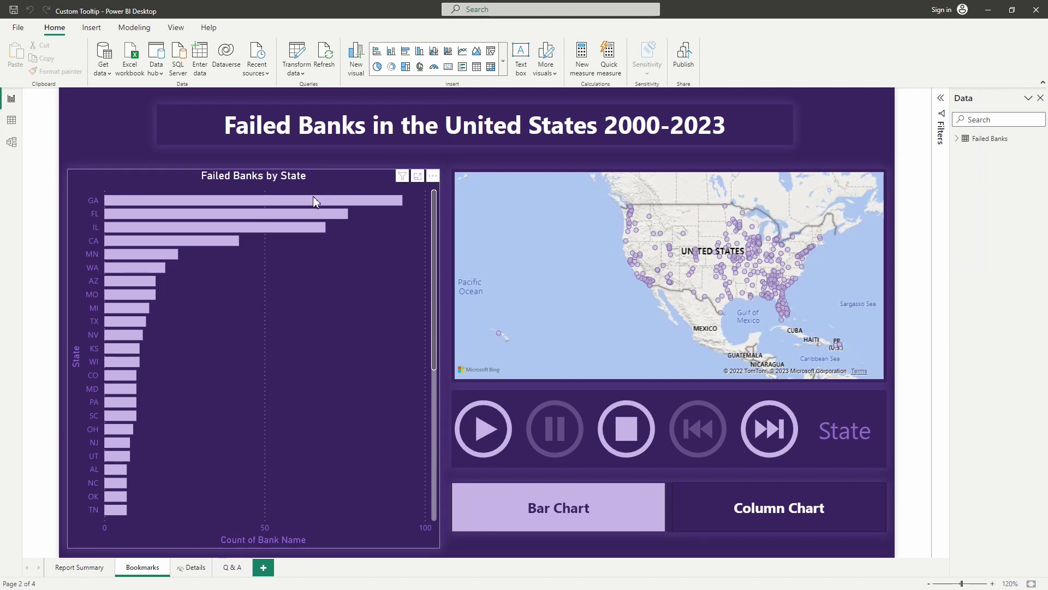
{"action": "mouse_move", "coordinate": [315, 199]}
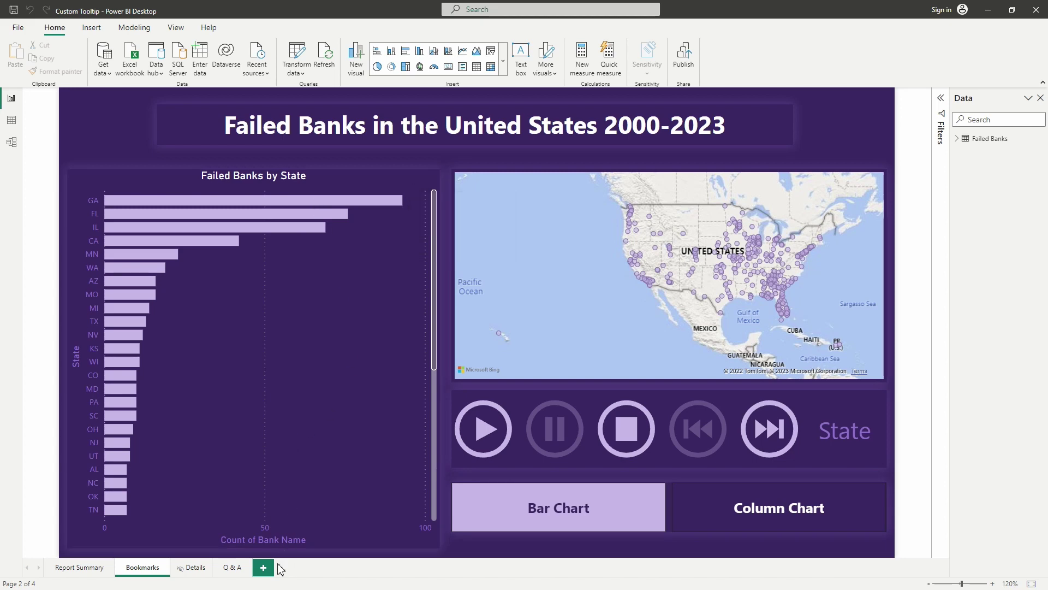
{"action": "mouse_move", "coordinate": [247, 553]}
{"action": "left_mouse_down"}
{"action": "mouse_move", "coordinate": [292, 576]}
{"action": "mouse_move", "coordinate": [285, 561]}
{"action": "mouse_move", "coordinate": [390, 562]}
{"action": "left_mouse_up"}
Step: Add a blank report page and rename it 'Custom Tooltip'
{"action": "left_click", "coordinate": [270, 569]}
{"action": "double_click", "coordinate": [270, 568]}
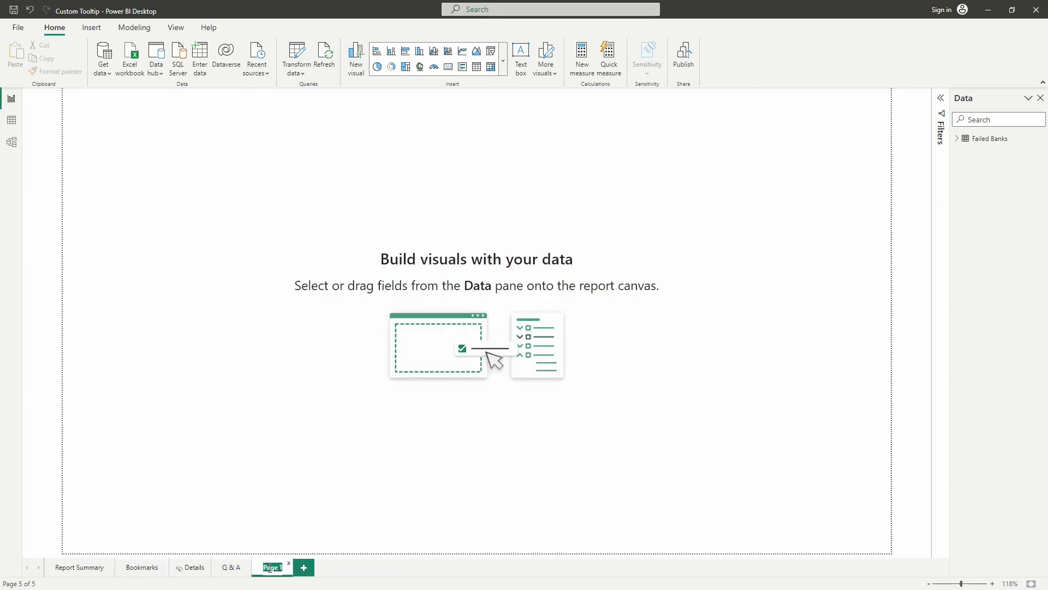
{"action": "type", "text": "Custom To"}
{"action": "type", "text": "olt"}
{"action": "type", "text": "ip"}
{"action": "left_click", "coordinate": [286, 536]}
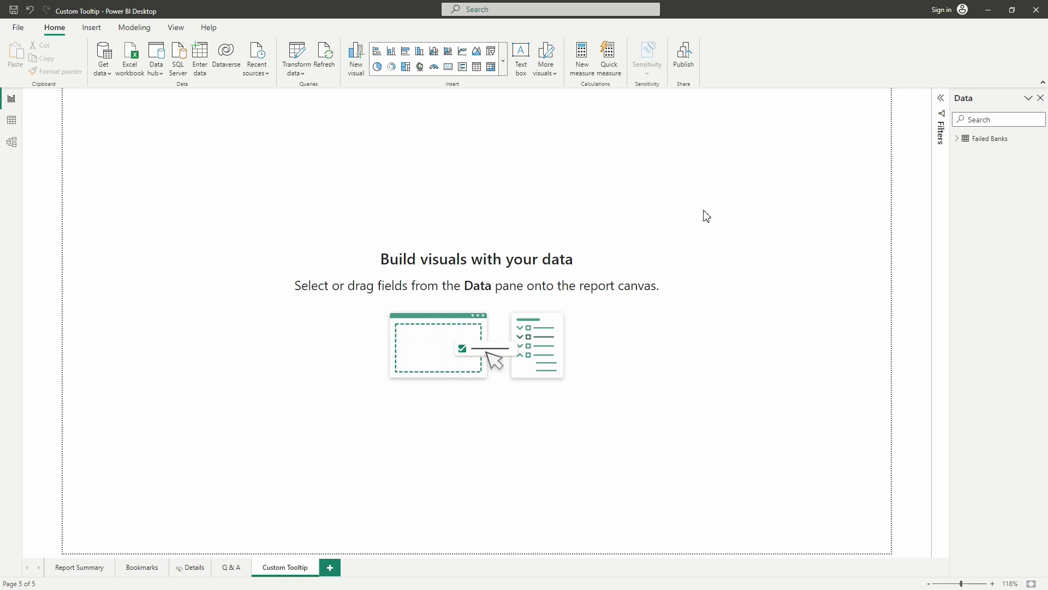
{"action": "right_click", "coordinate": [448, 175]}
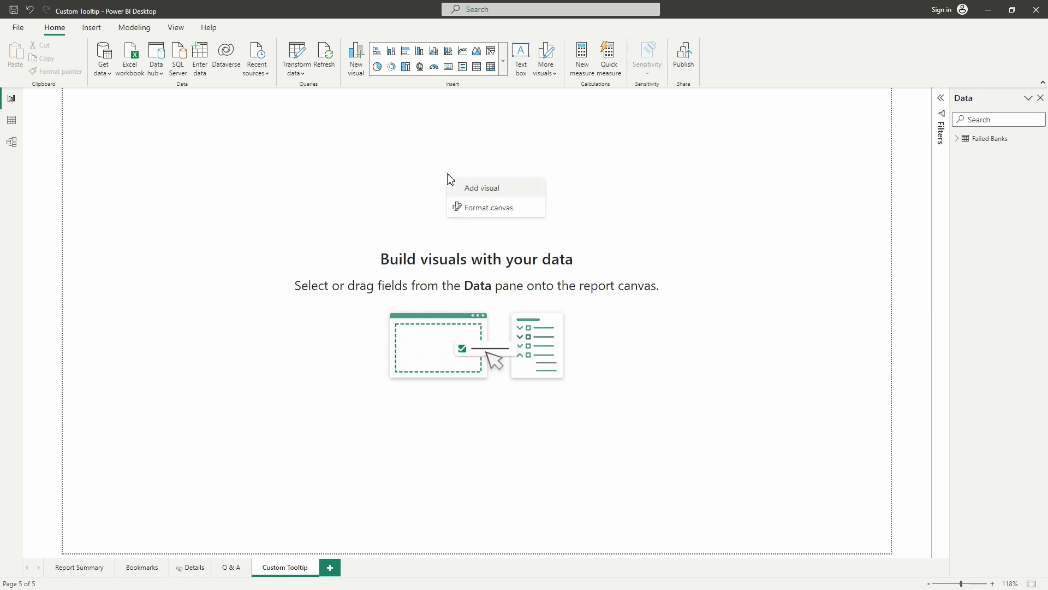
Step: In Format canvas, set the page type to Tooltip and show it on the State field
{"action": "left_click", "coordinate": [526, 213]}
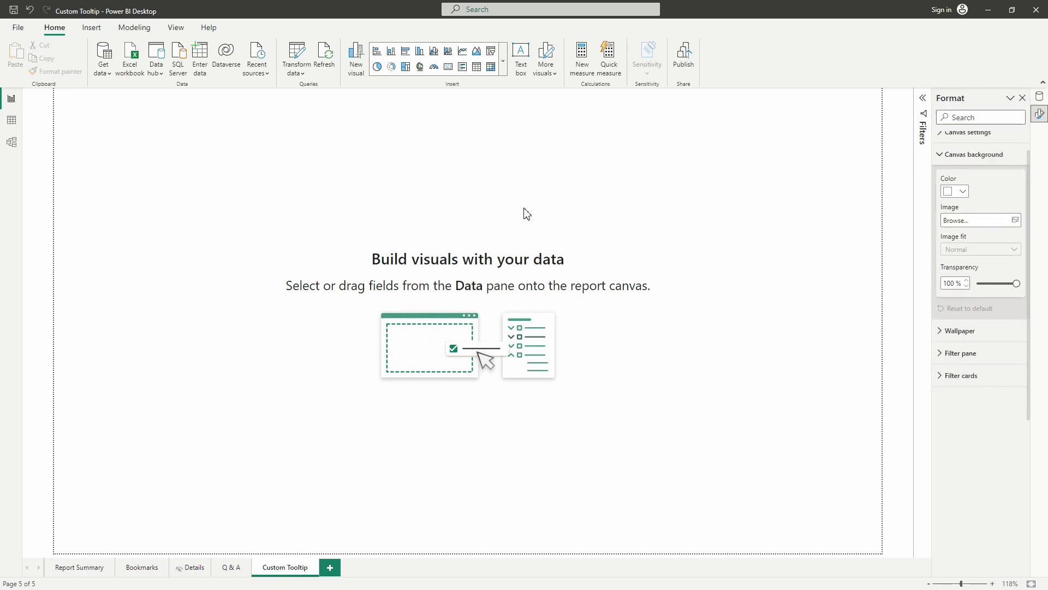
{"action": "left_click", "coordinate": [977, 150]}
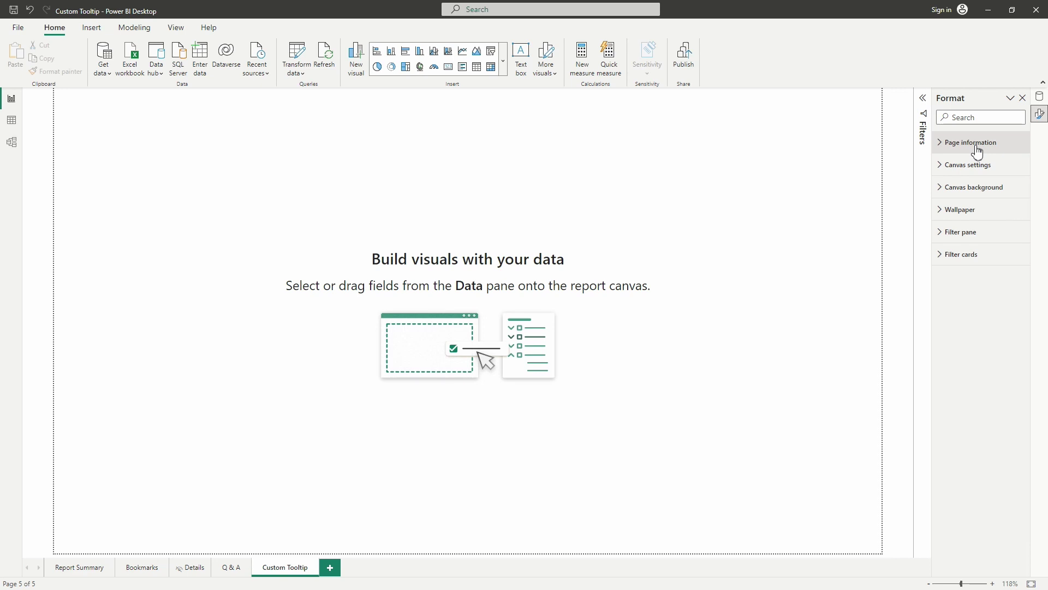
{"action": "left_click", "coordinate": [1008, 146]}
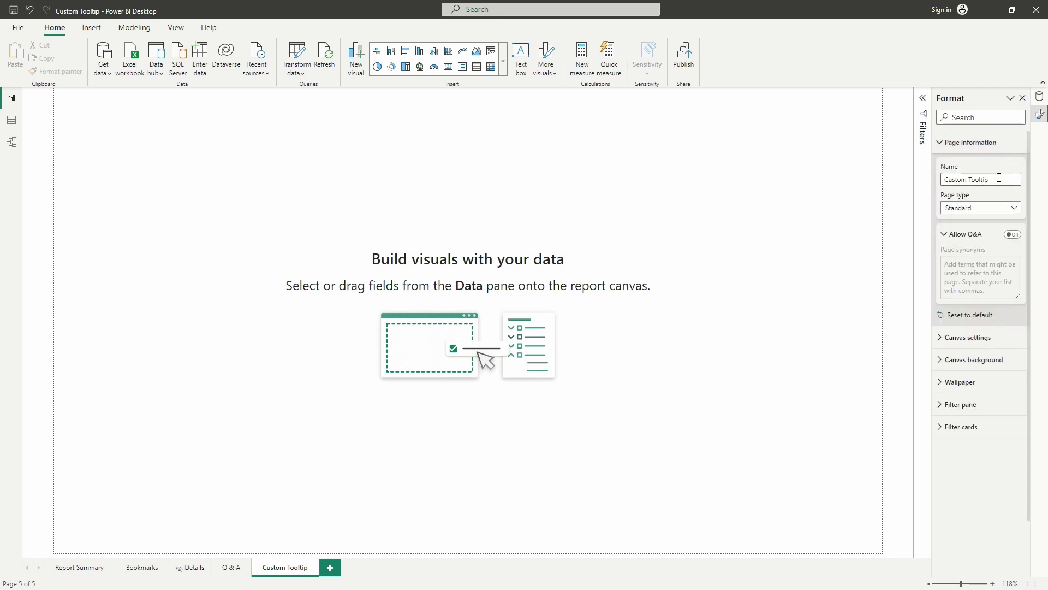
{"action": "left_click", "coordinate": [983, 211]}
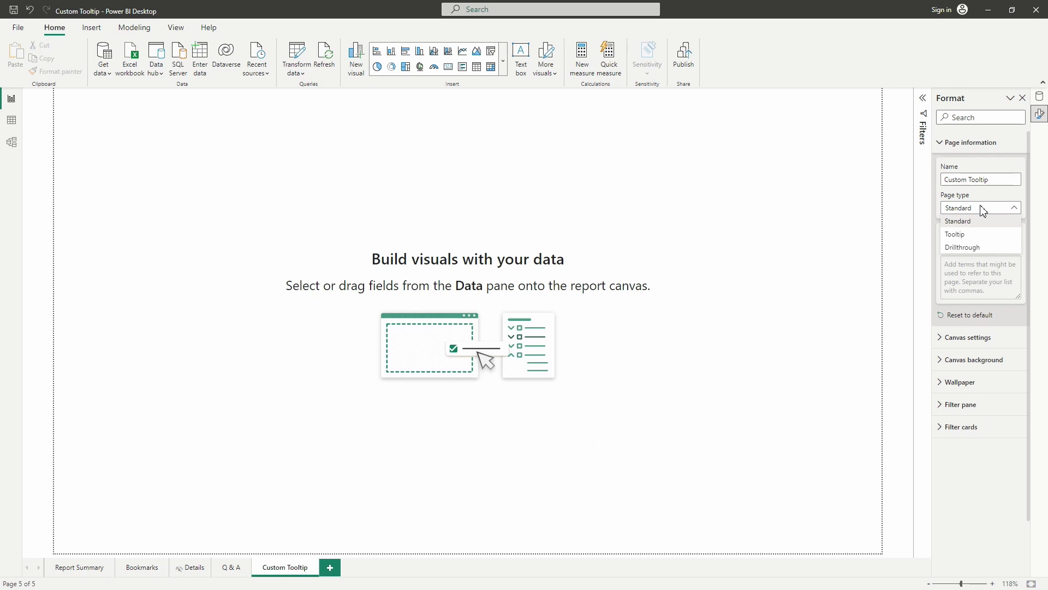
{"action": "left_click", "coordinate": [987, 240]}
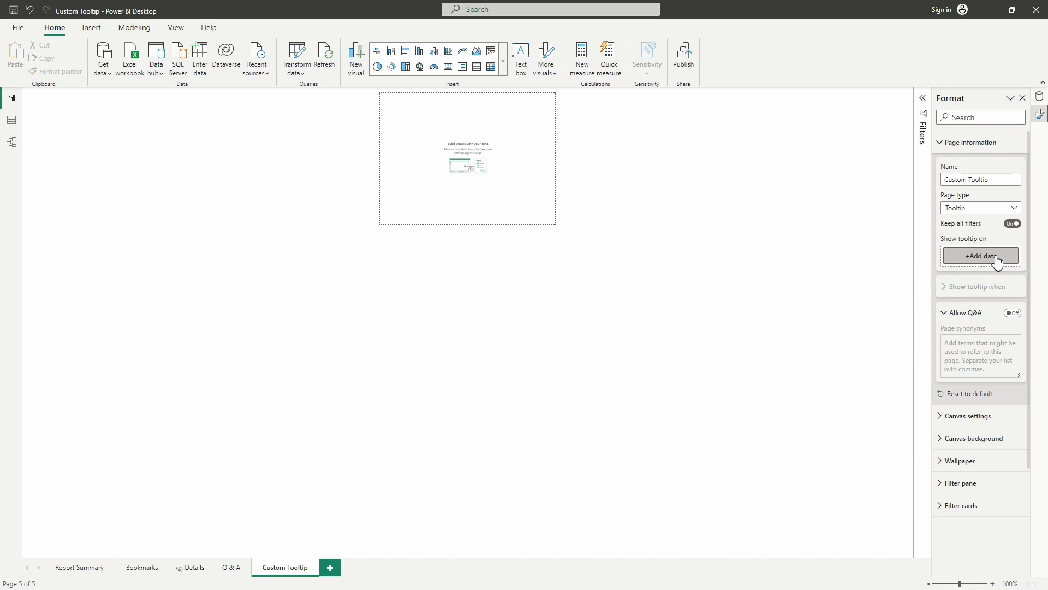
{"action": "left_click", "coordinate": [998, 262]}
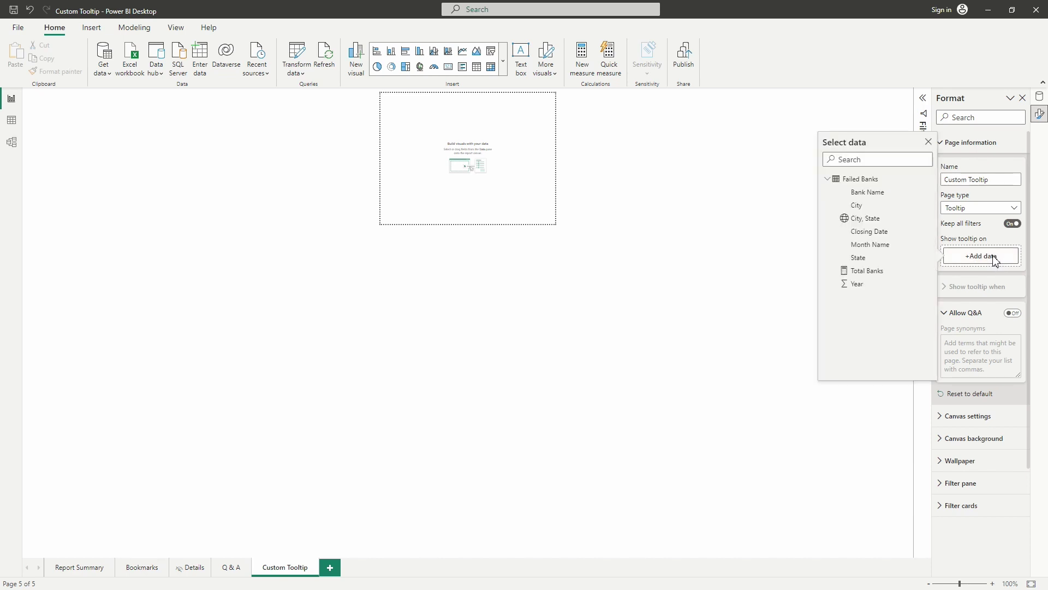
{"action": "left_click", "coordinate": [856, 262]}
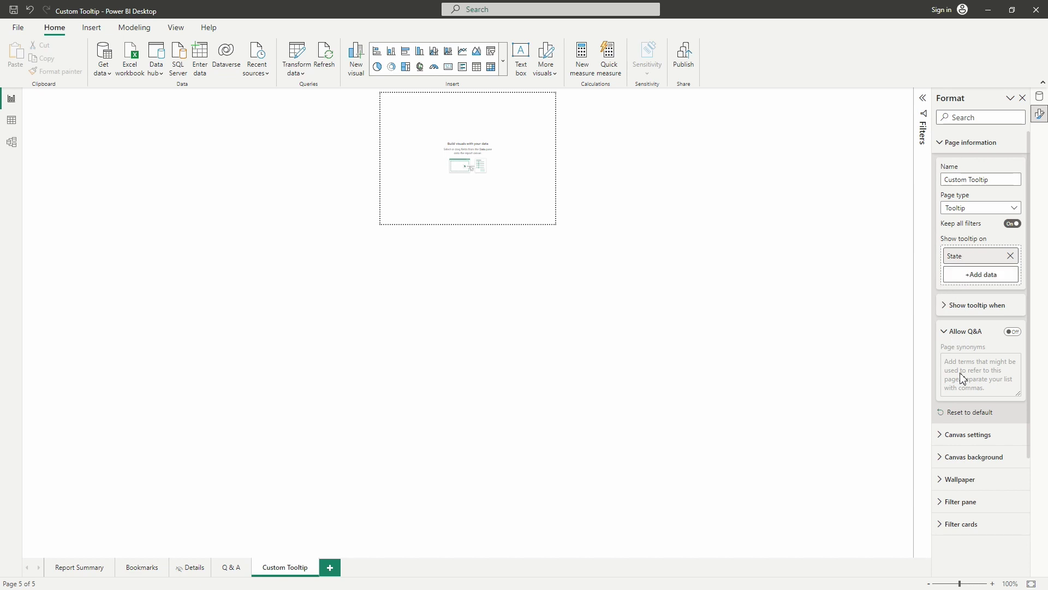
Step: Check the canvas size type, switching briefly to Custom and back to Tooltip
{"action": "left_click", "coordinate": [1032, 584]}
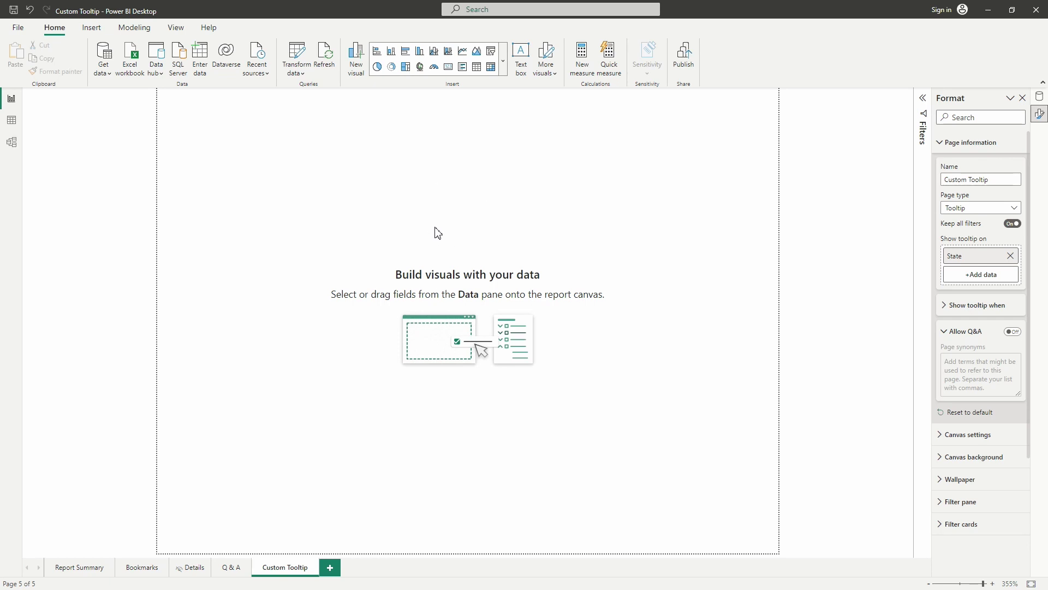
{"action": "left_click", "coordinate": [965, 436]}
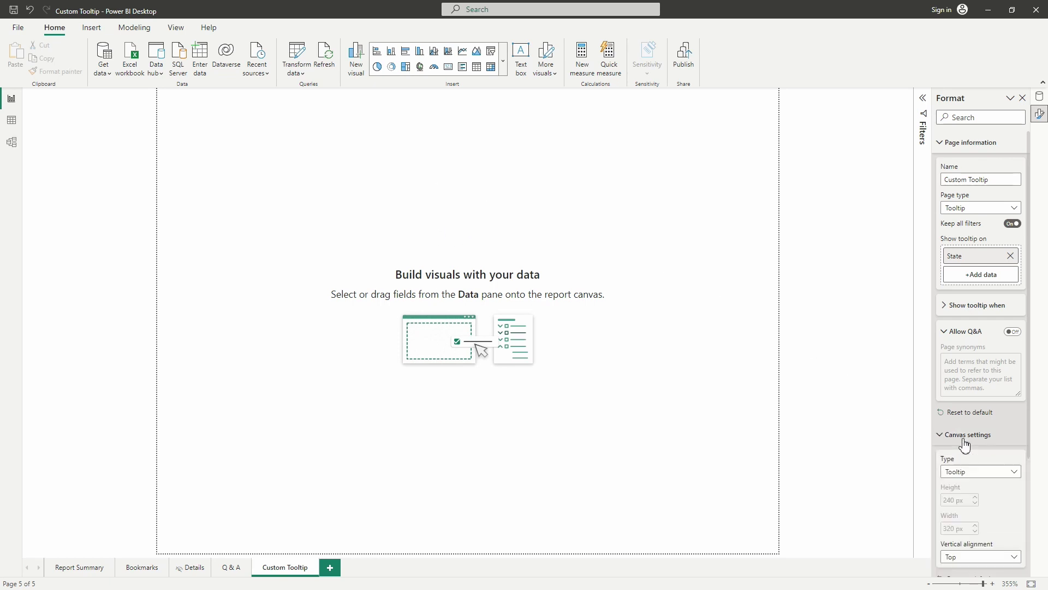
{"action": "left_click", "coordinate": [949, 143]}
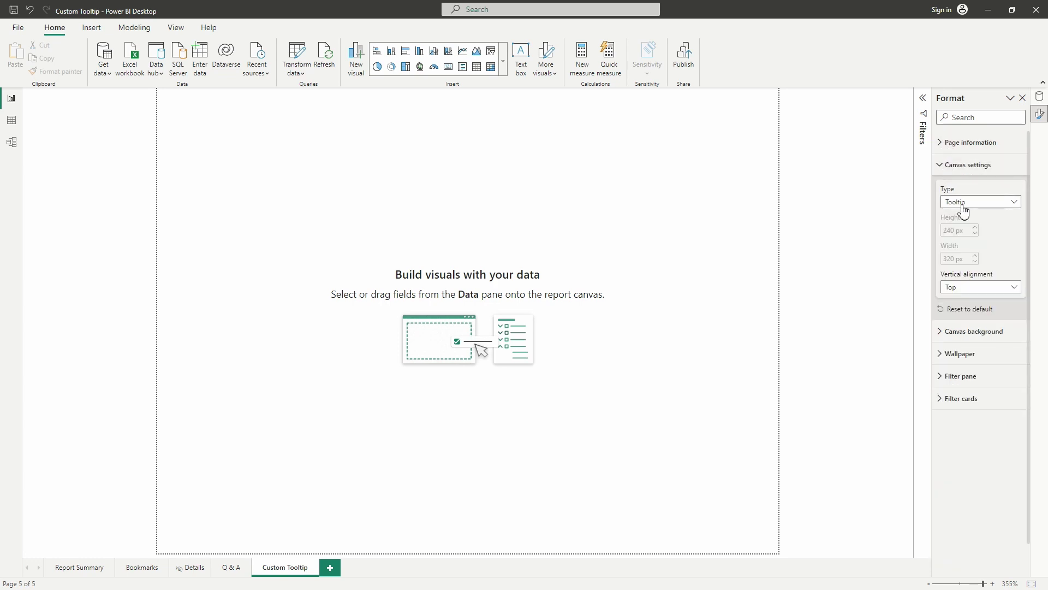
{"action": "left_click", "coordinate": [1005, 203]}
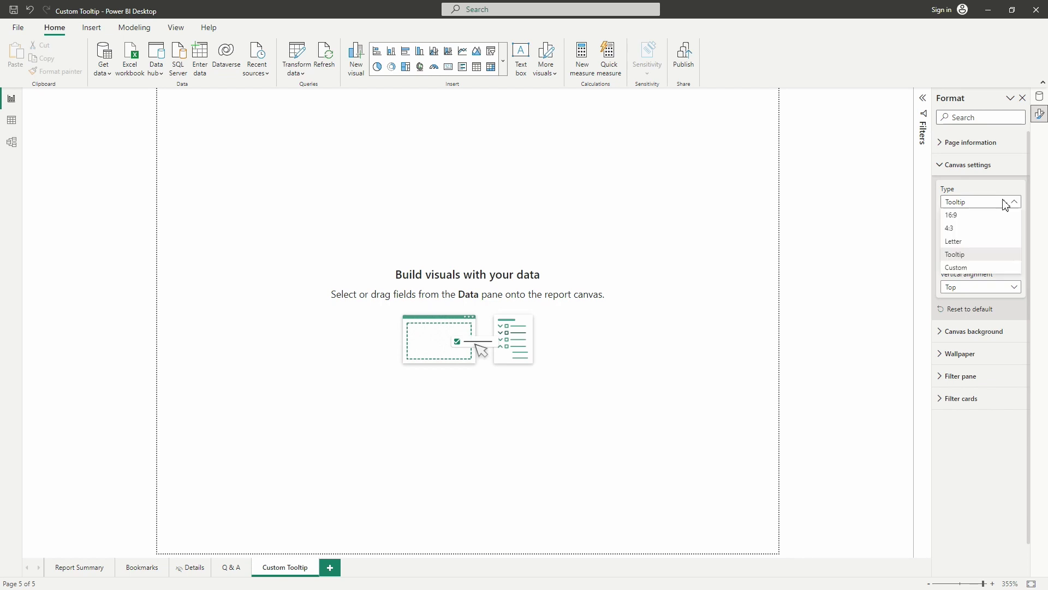
{"action": "left_click", "coordinate": [982, 270]}
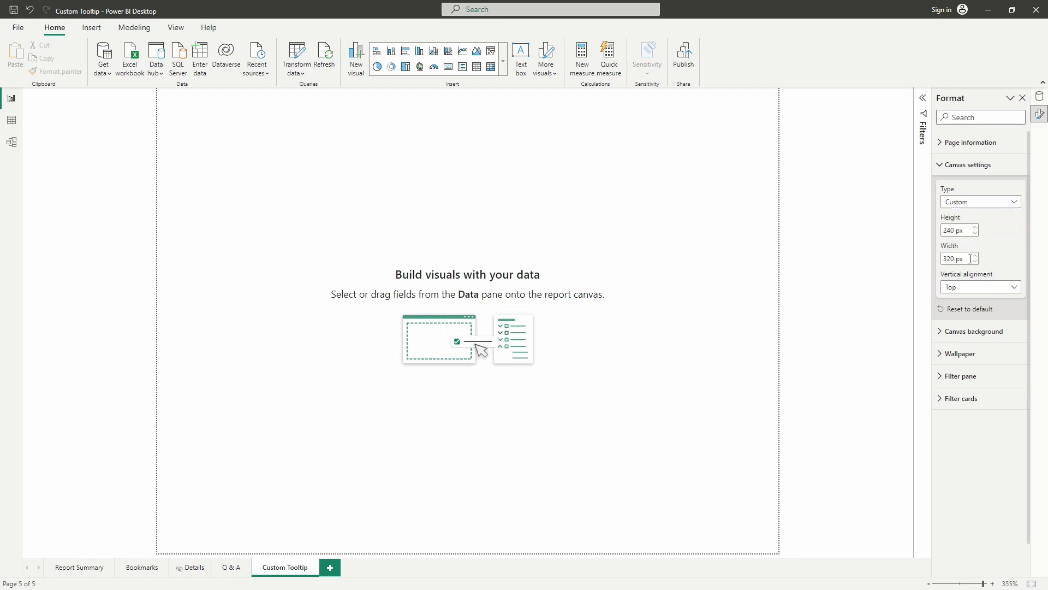
{"action": "left_click", "coordinate": [976, 212]}
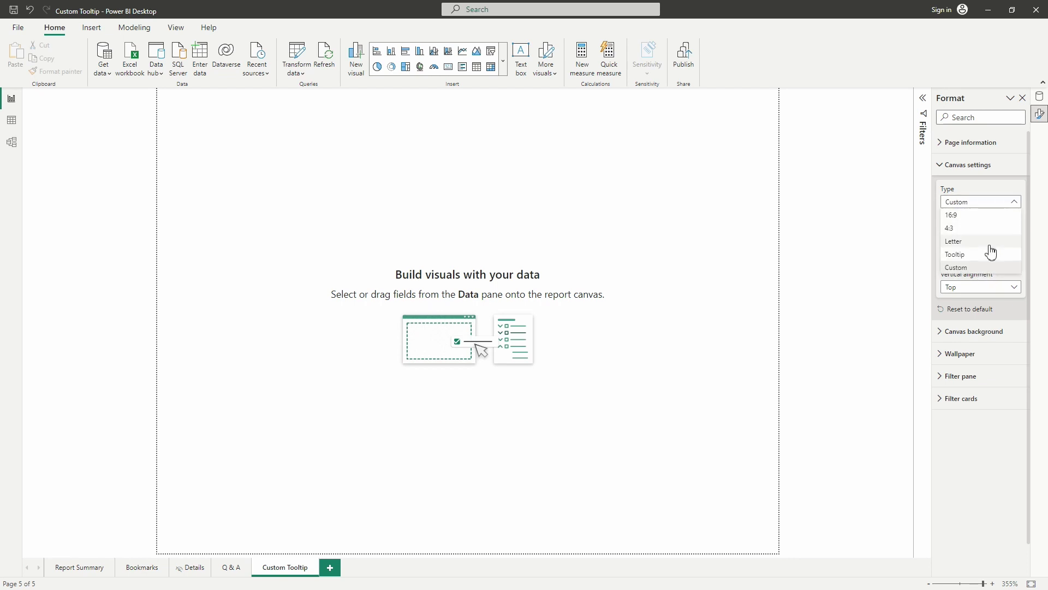
{"action": "left_click", "coordinate": [994, 255]}
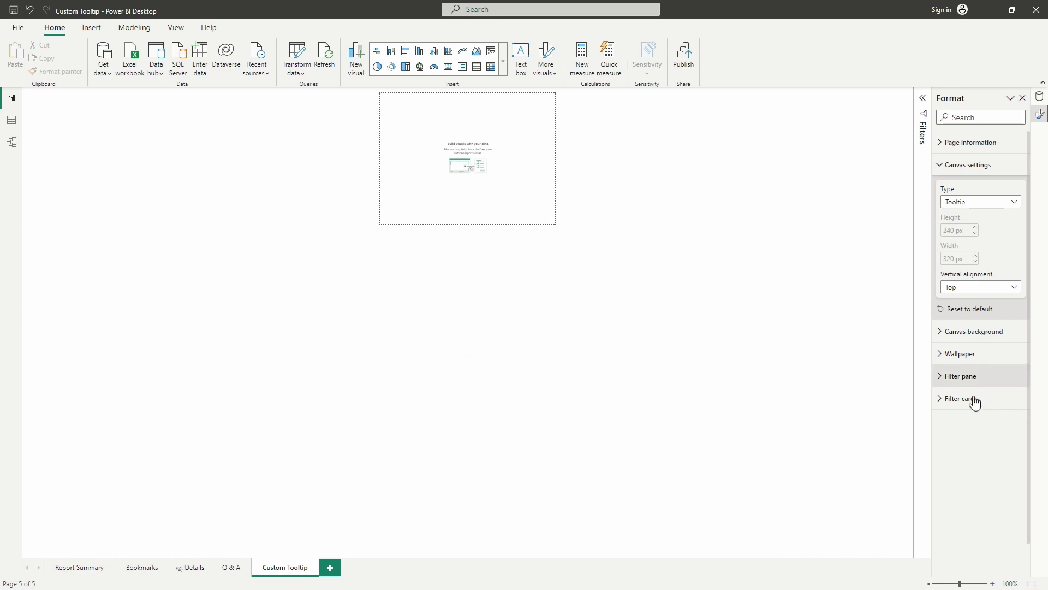
{"action": "left_click", "coordinate": [1031, 583]}
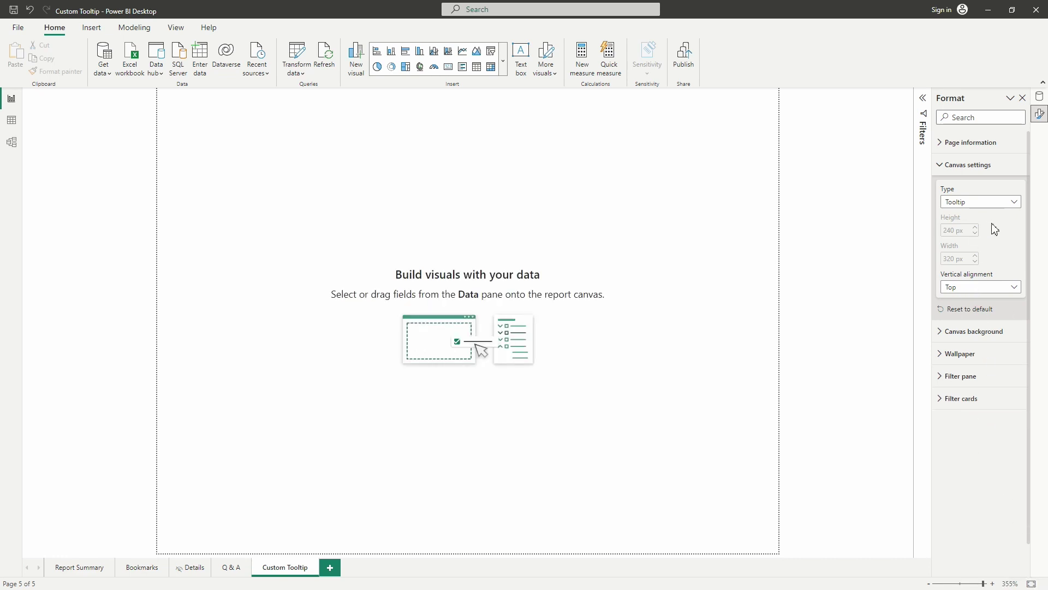
Step: Expand and review the canvas background options, then collapse them
{"action": "left_click", "coordinate": [953, 170]}
{"action": "left_click", "coordinate": [957, 186]}
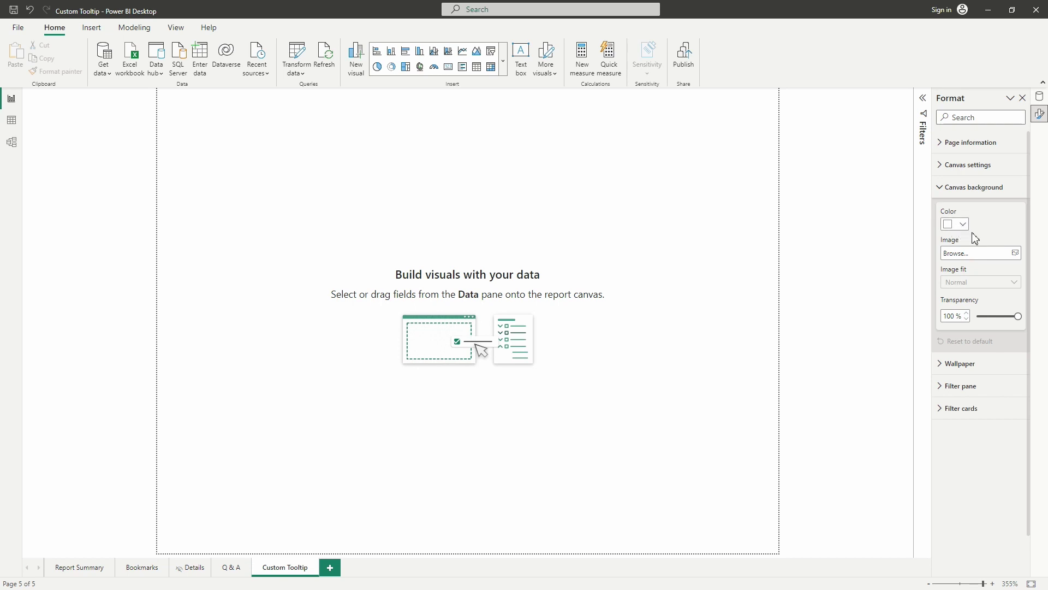
{"action": "left_click", "coordinate": [967, 190]}
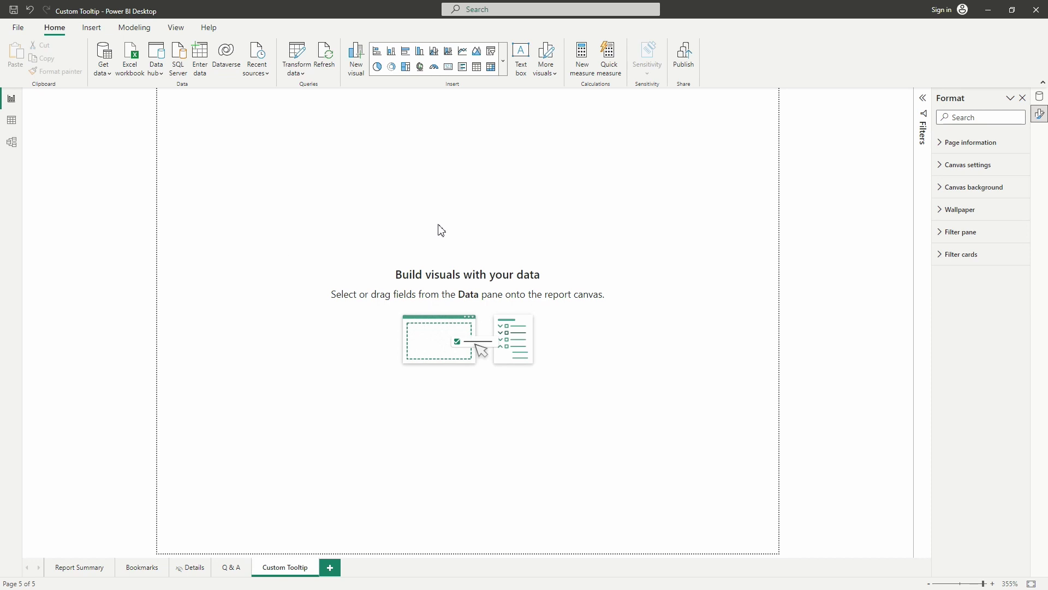
Step: Add a blank visual and, after previewing bar, line, table and card types, make it a Map
{"action": "right_click", "coordinate": [468, 227]}
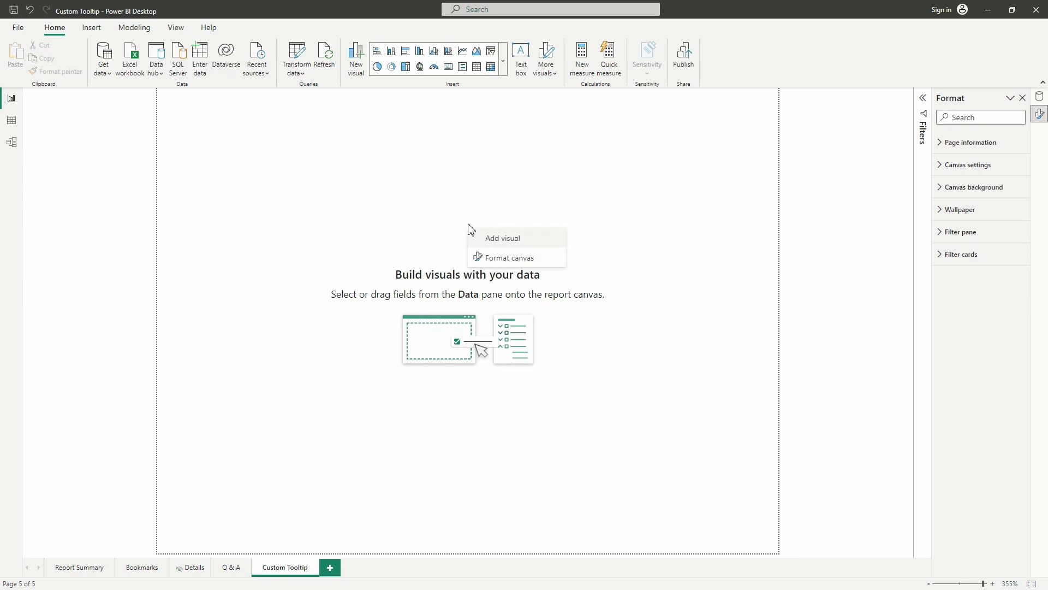
{"action": "left_click", "coordinate": [536, 245]}
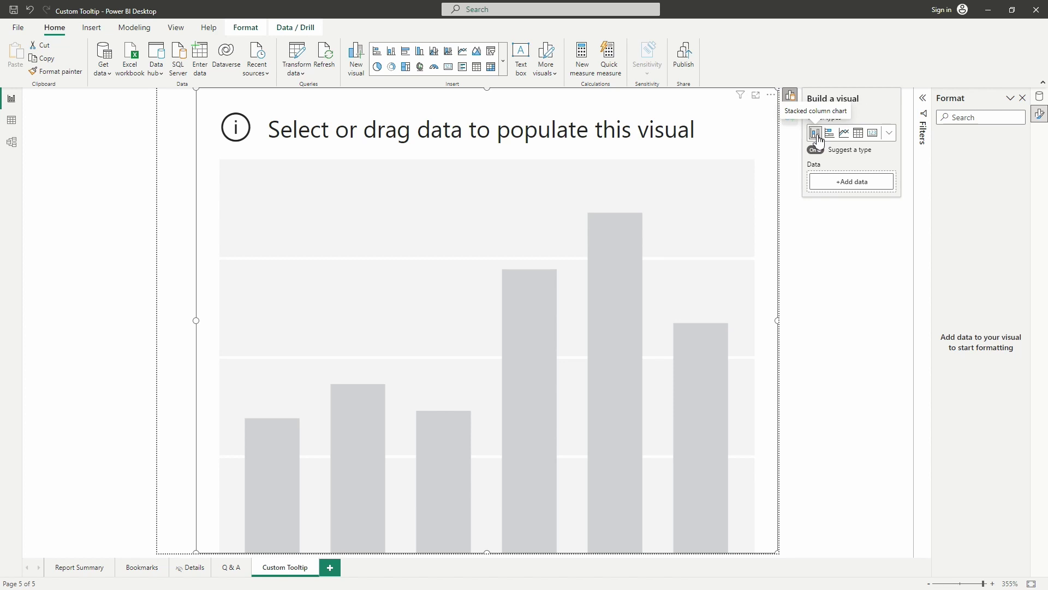
{"action": "left_click", "coordinate": [830, 136]}
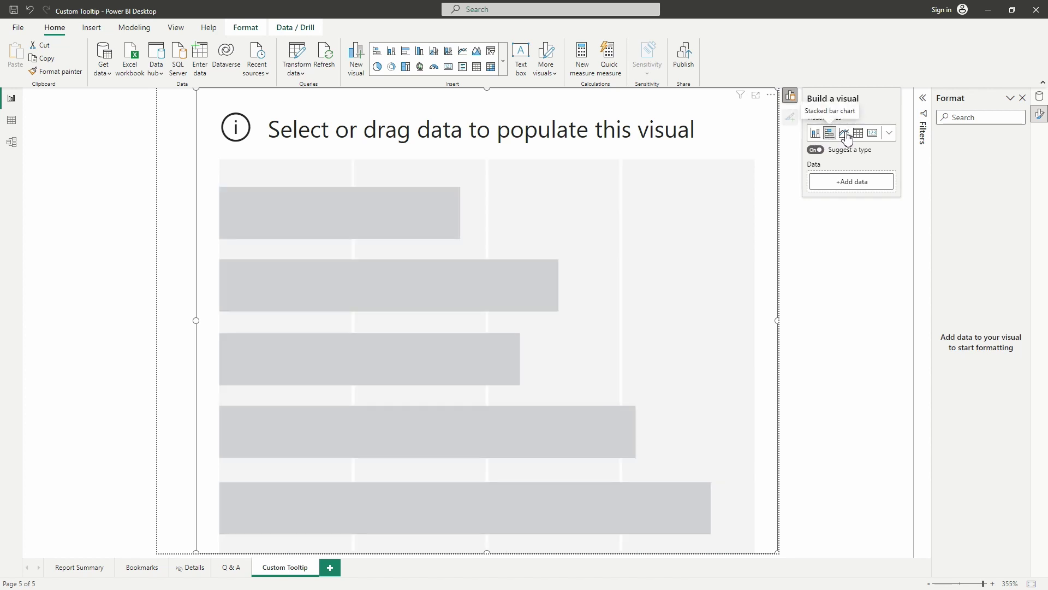
{"action": "left_click", "coordinate": [846, 136]}
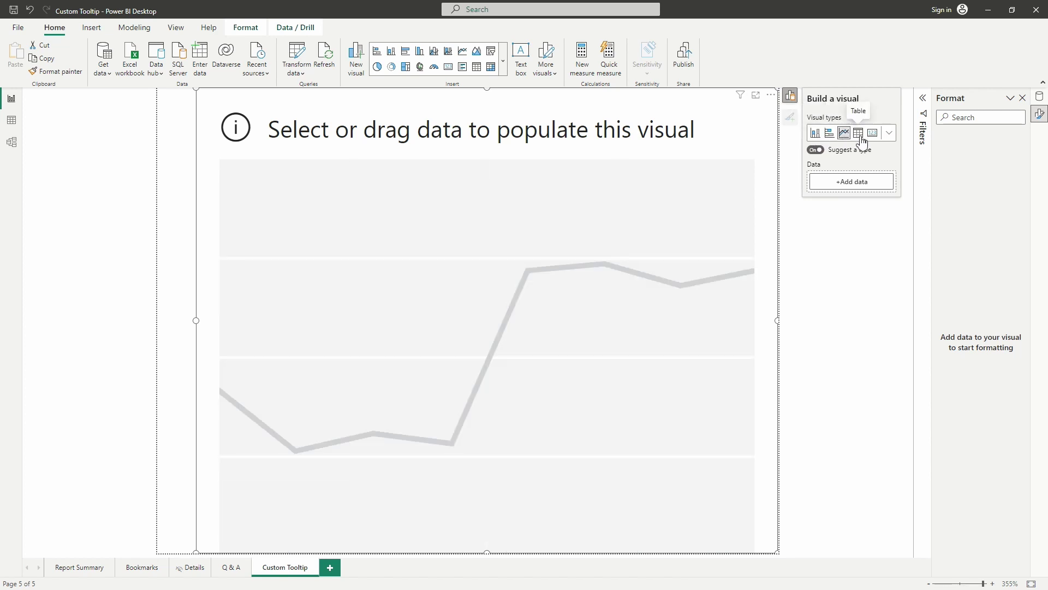
{"action": "left_click", "coordinate": [858, 136]}
{"action": "left_click", "coordinate": [873, 137]}
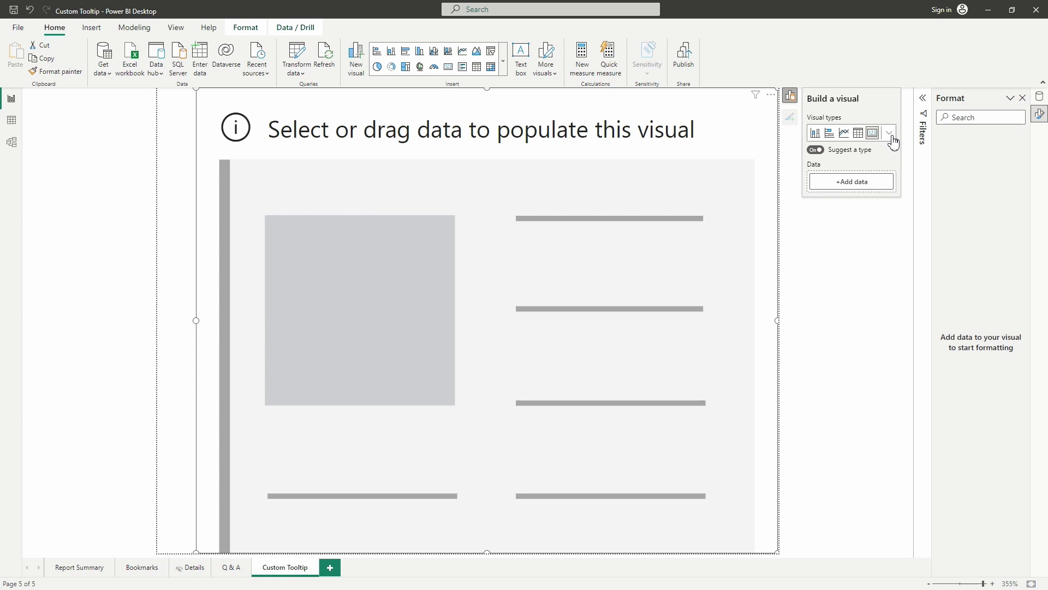
{"action": "left_click", "coordinate": [889, 133]}
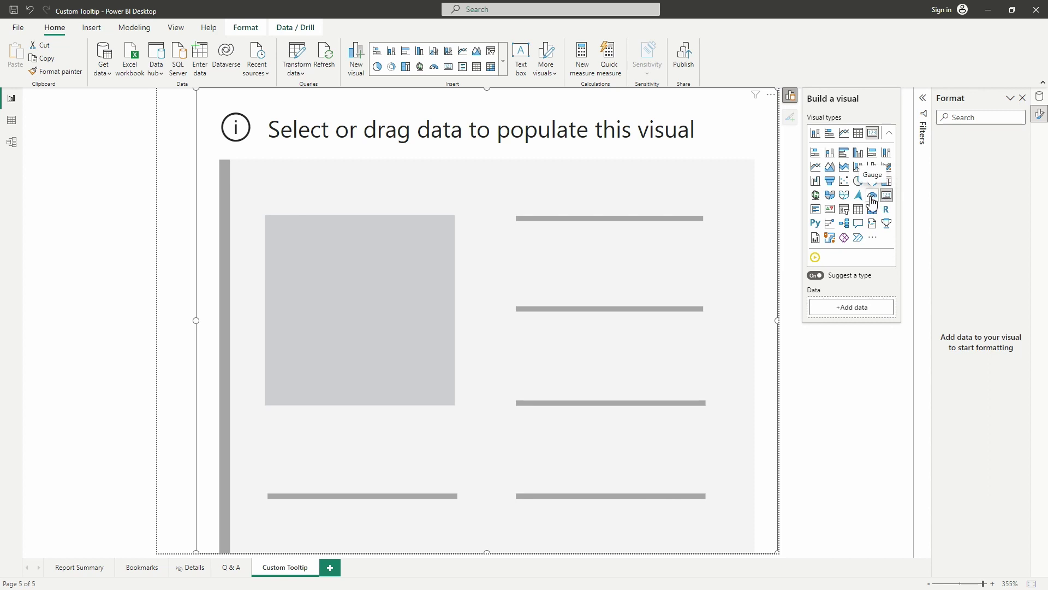
{"action": "left_click", "coordinate": [816, 200]}
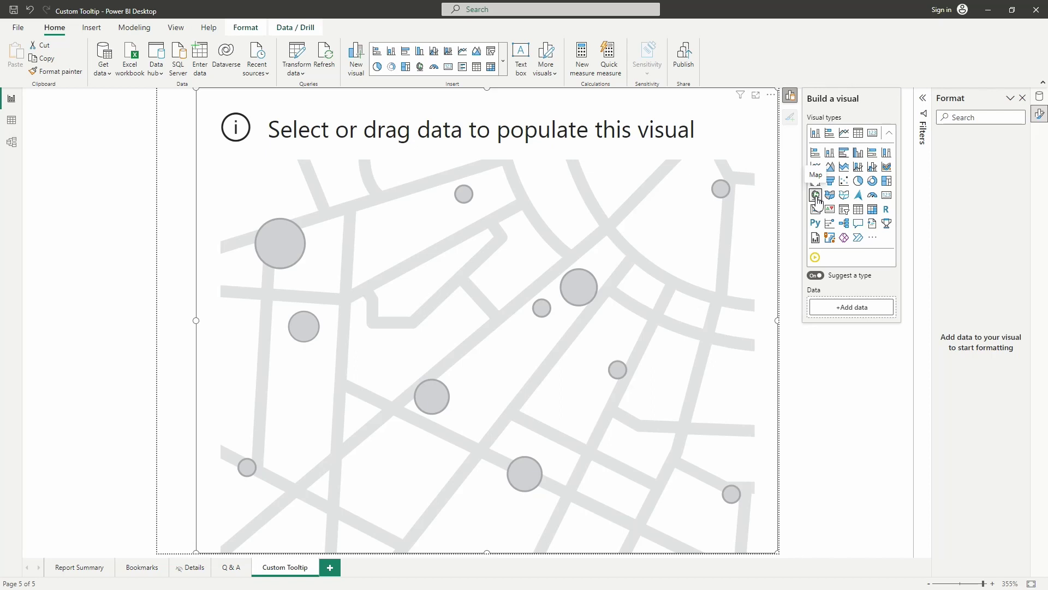
{"action": "left_click", "coordinate": [874, 310]}
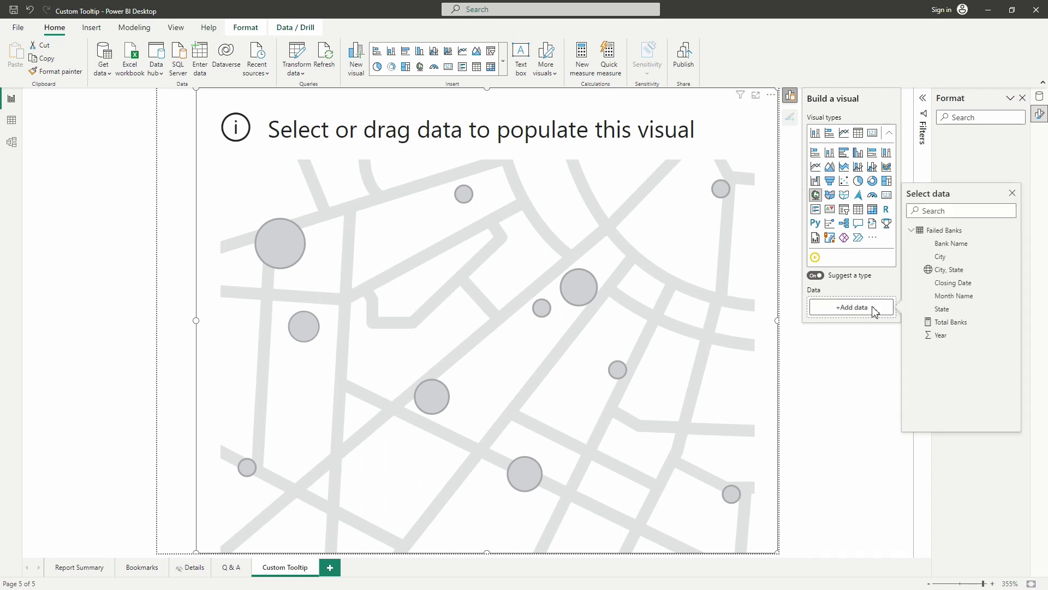
Step: Plot City, State on the map, retitle it 'Failed Banks By City State', then hide the title
{"action": "left_click", "coordinate": [973, 274]}
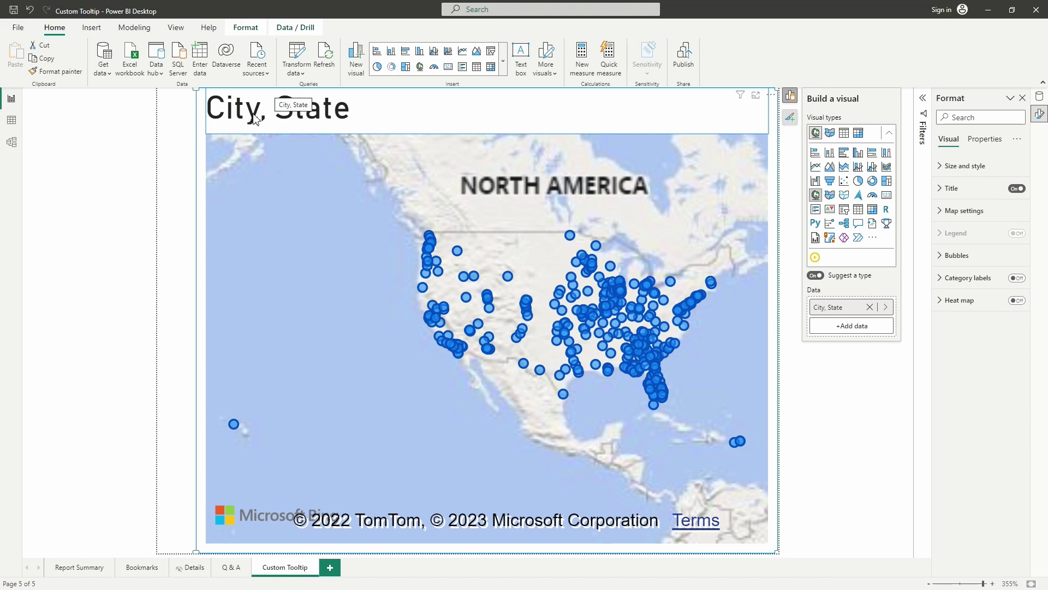
{"action": "left_click", "coordinate": [347, 120]}
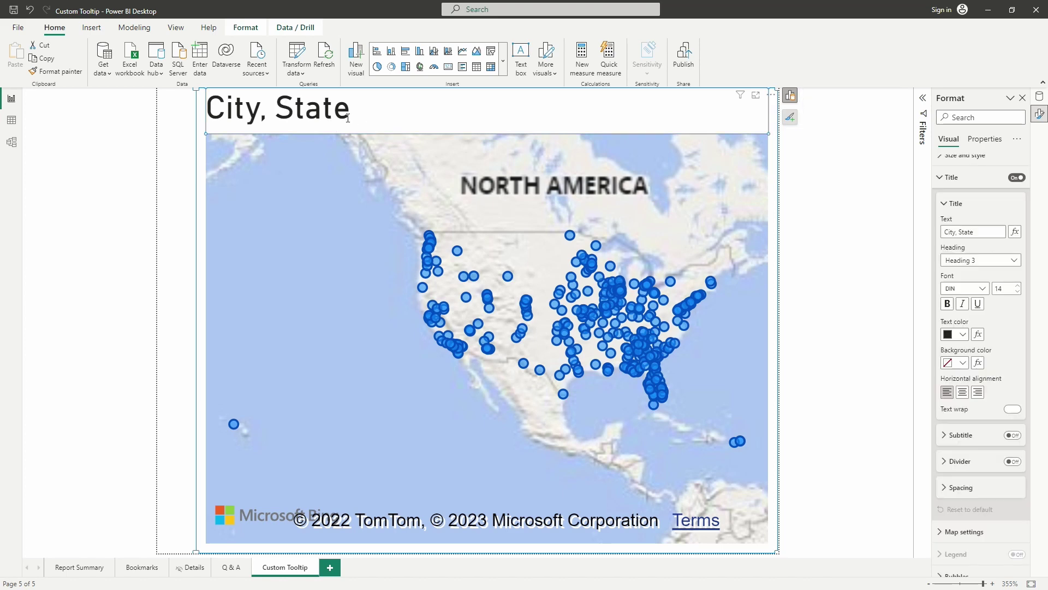
{"action": "double_click", "coordinate": [347, 117]}
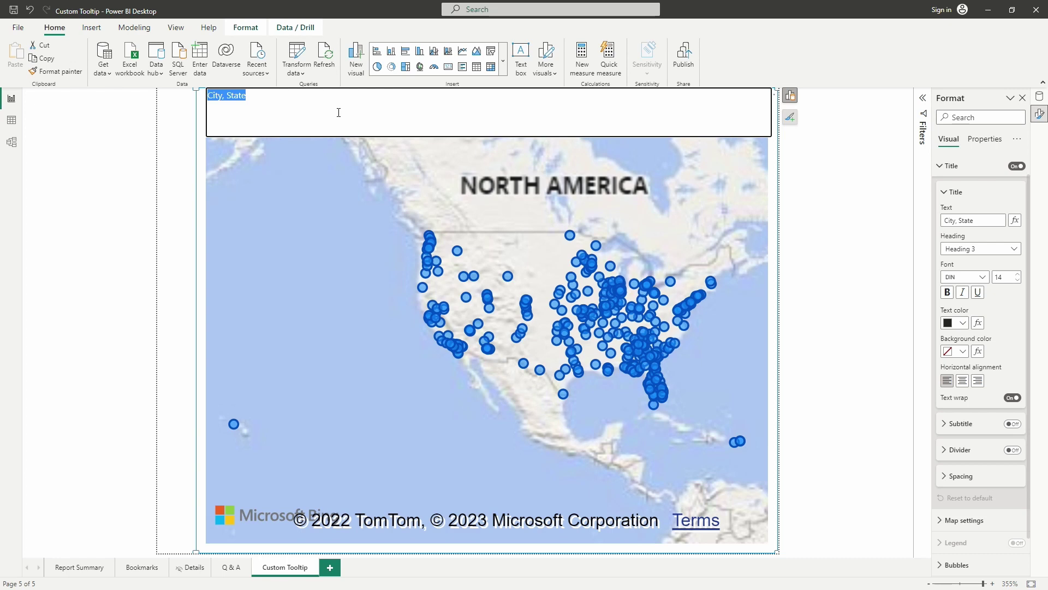
{"action": "type", "text": "Failed Banks By"}
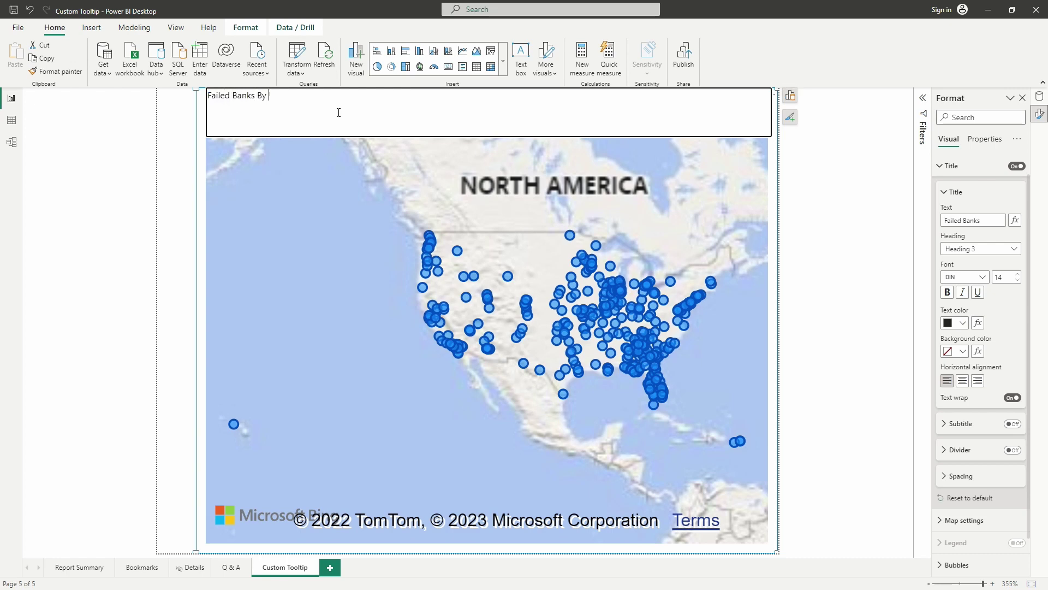
{"action": "type", "text": " City State"}
{"action": "left_click", "coordinate": [334, 162]}
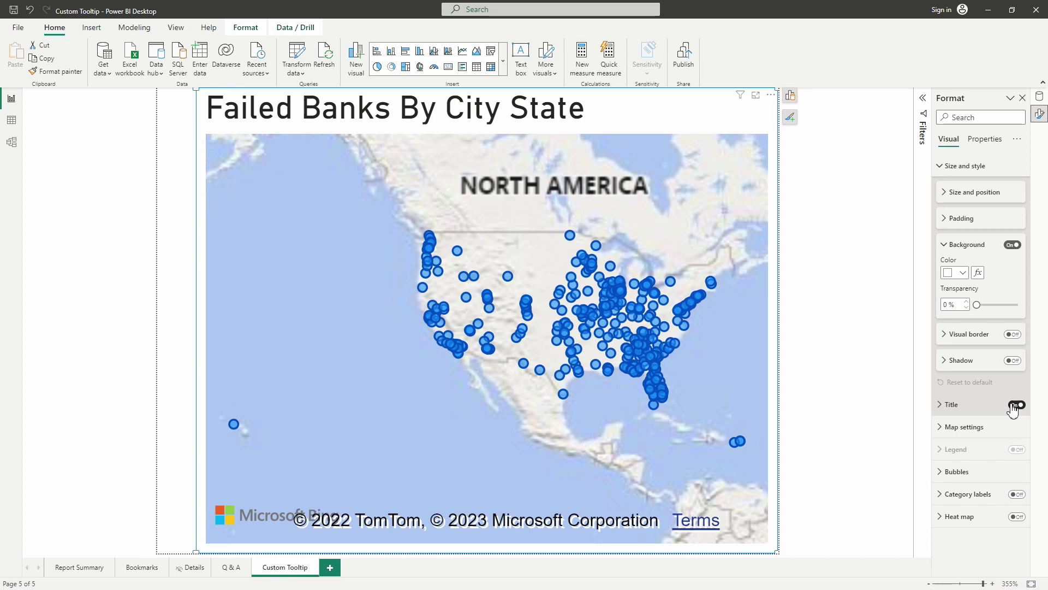
{"action": "left_click", "coordinate": [1012, 406]}
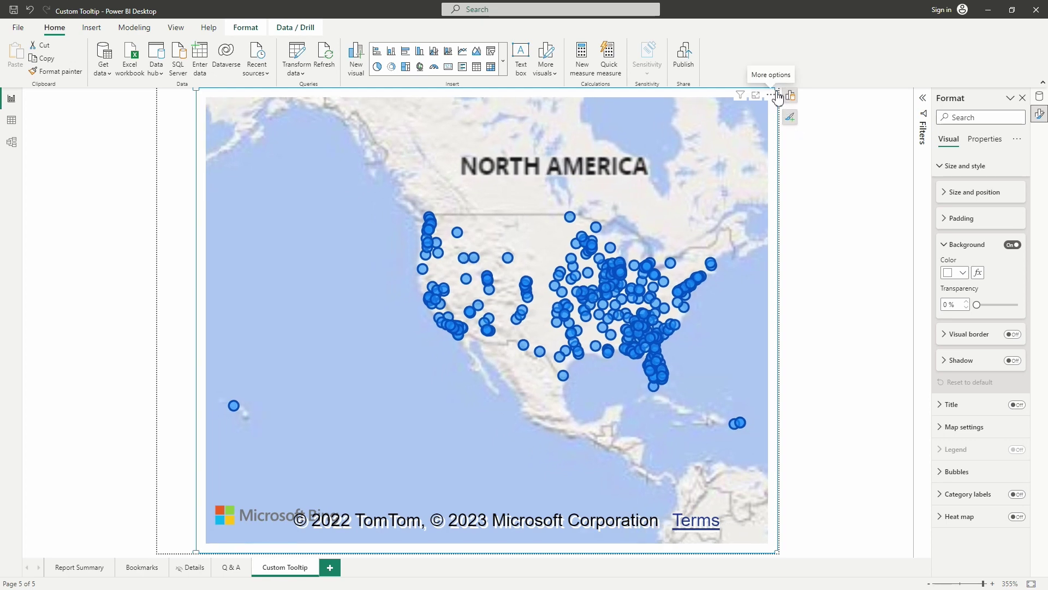
Step: Shrink the map, move it up and left, and narrow its width
{"action": "left_click_drag", "start_coordinate": [778, 89], "coordinate": [730, 112]}
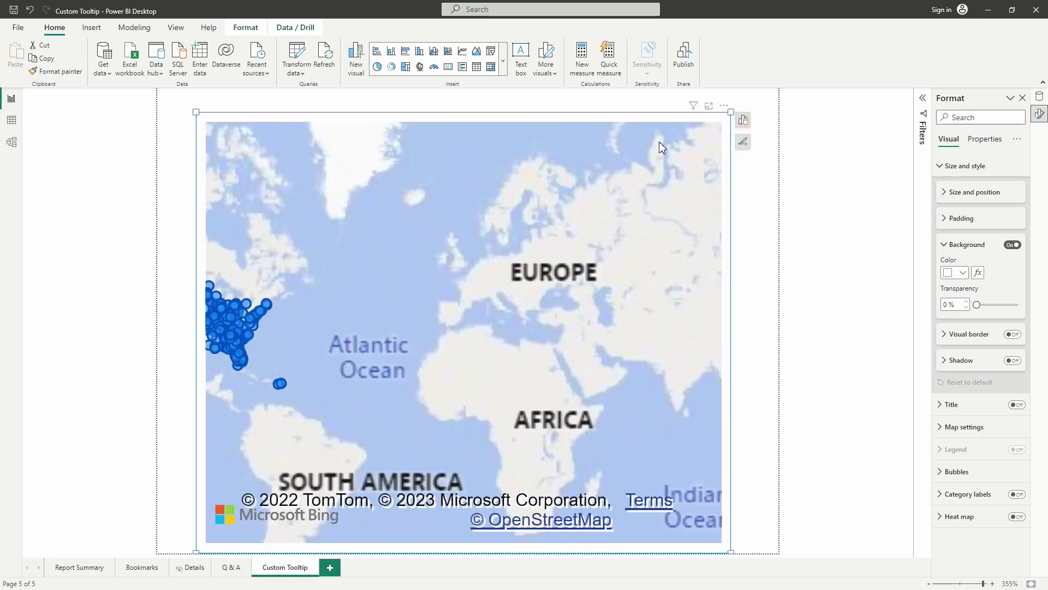
{"action": "left_click_drag", "start_coordinate": [645, 122], "coordinate": [619, 107]}
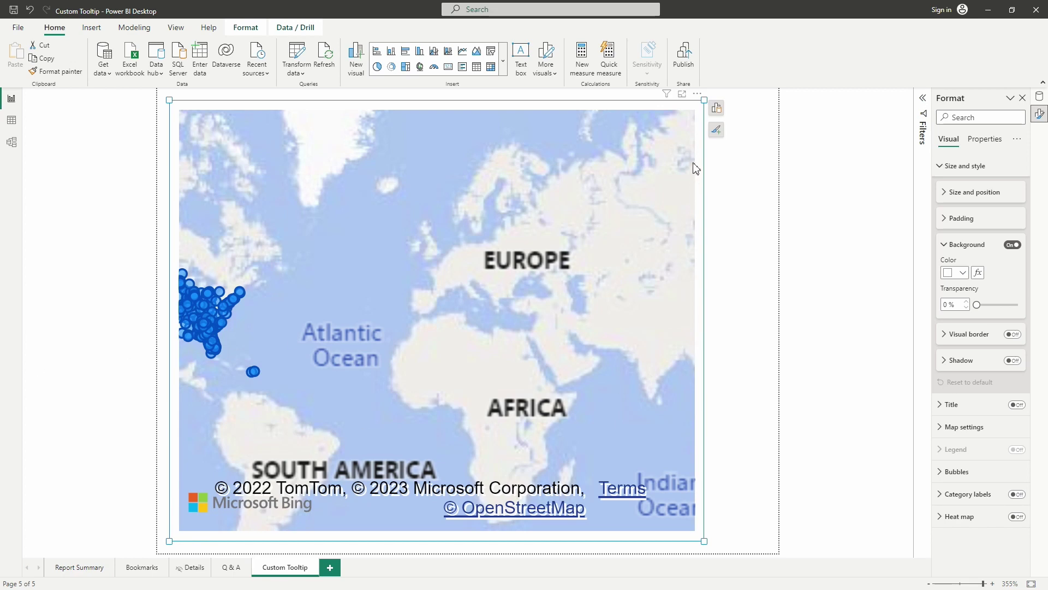
{"action": "left_click_drag", "start_coordinate": [706, 543], "coordinate": [565, 546]}
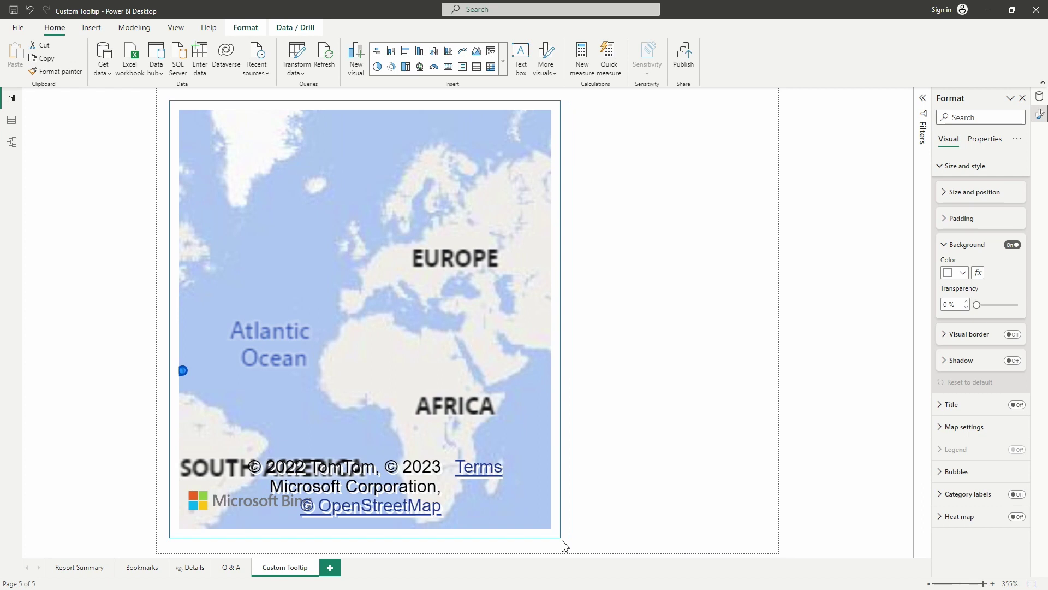
{"action": "left_click", "coordinate": [628, 367]}
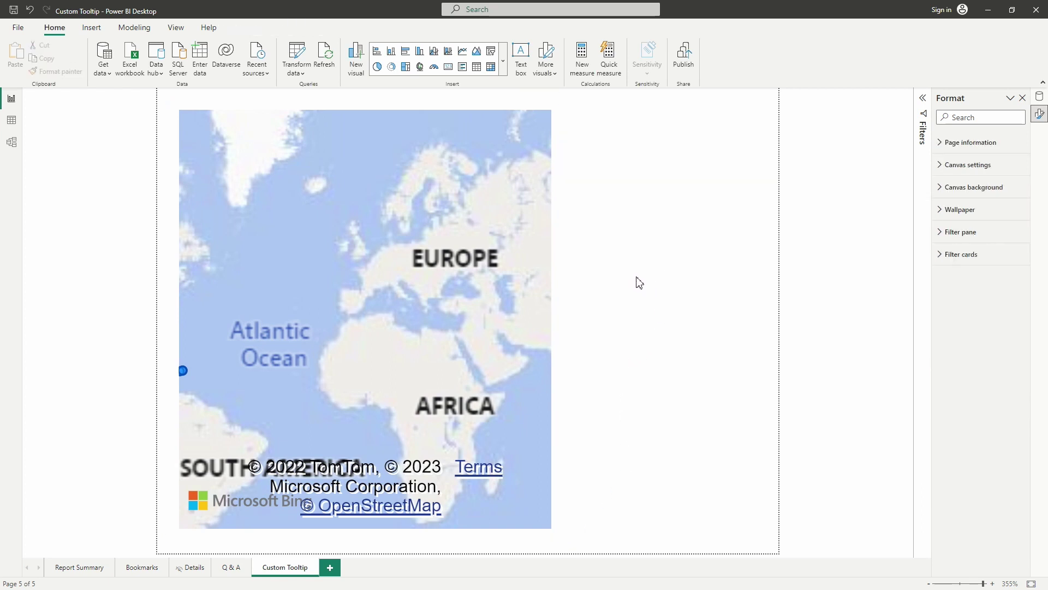
Step: Add a Card visual showing Total Banks (565) and shrink it so more map shows
{"action": "right_click", "coordinate": [638, 251]}
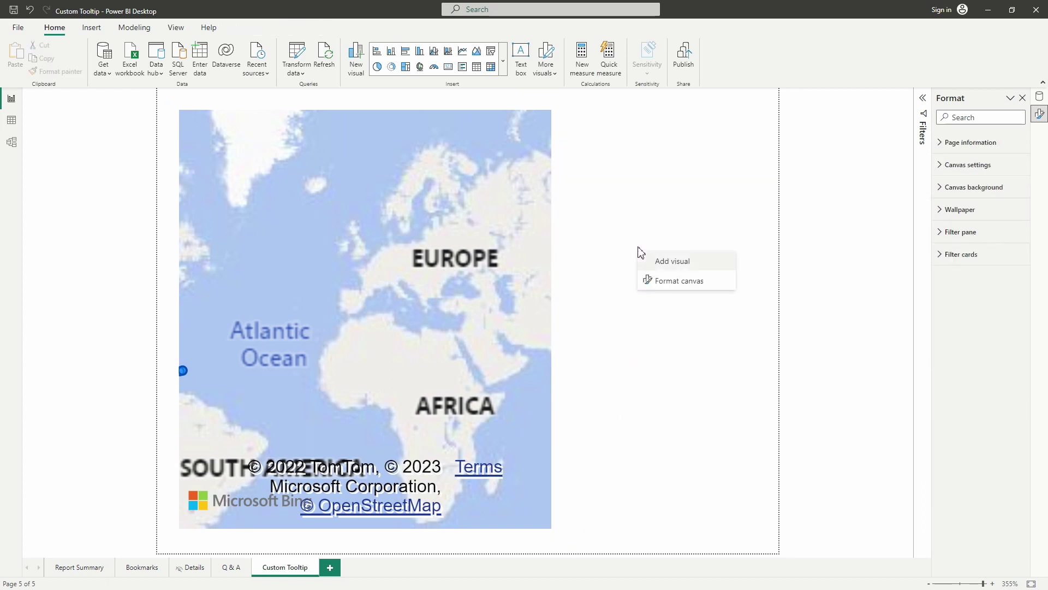
{"action": "left_click", "coordinate": [699, 265]}
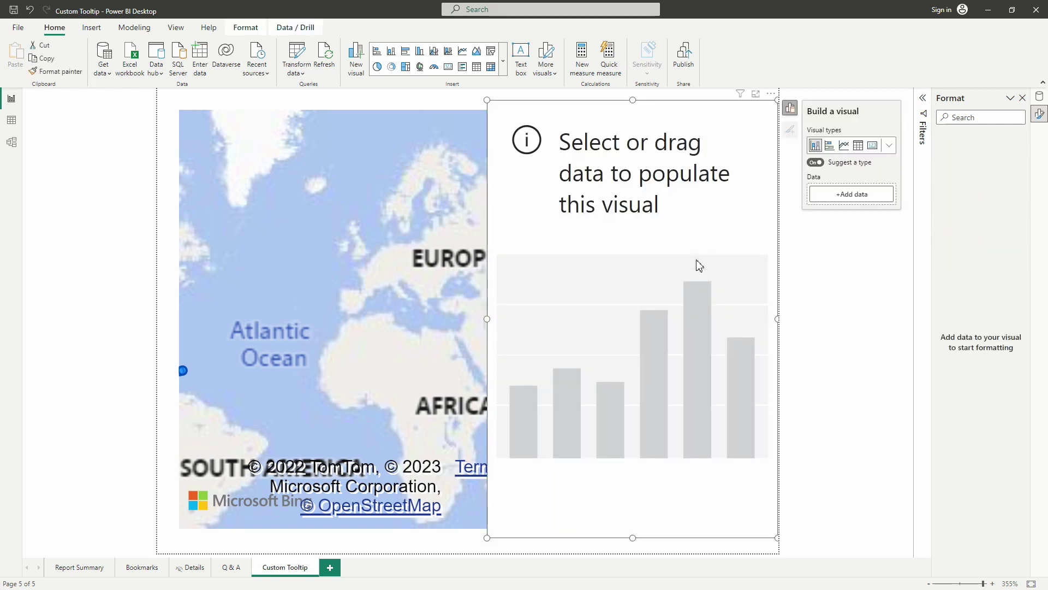
{"action": "left_click", "coordinate": [873, 152]}
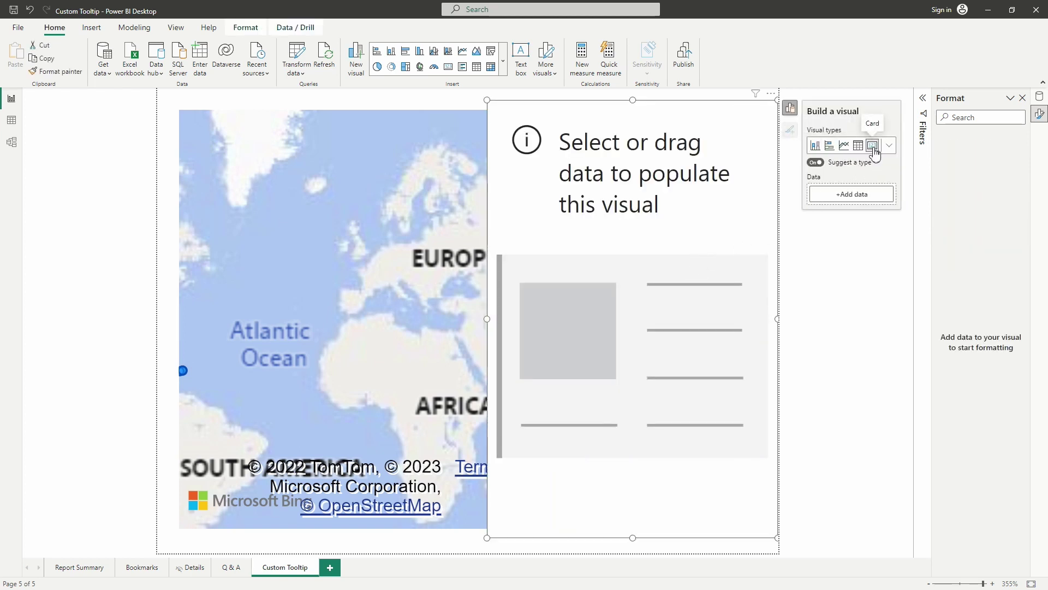
{"action": "left_click", "coordinate": [831, 196]}
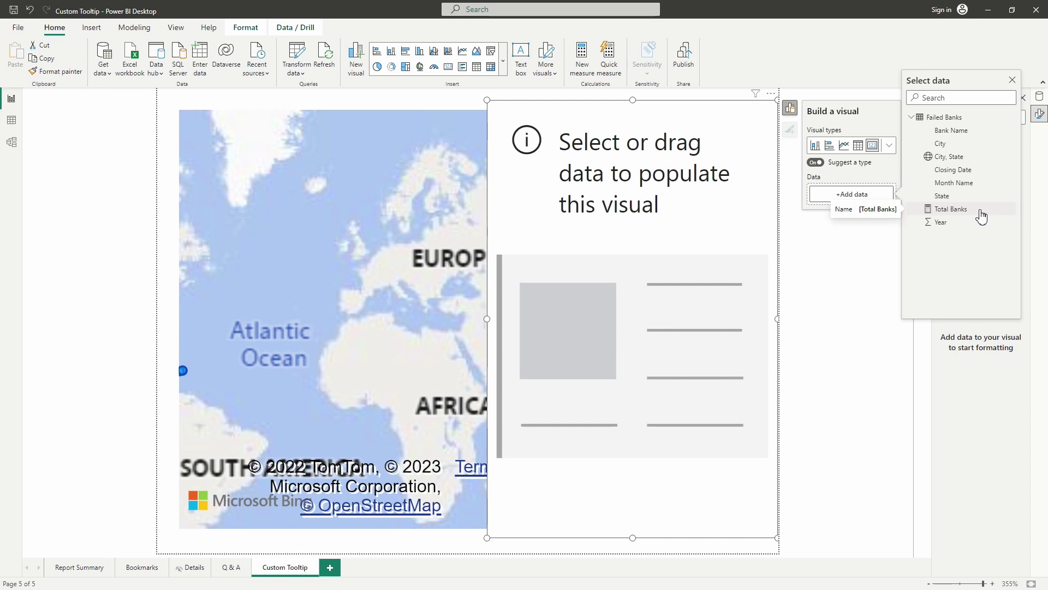
{"action": "left_click", "coordinate": [951, 209]}
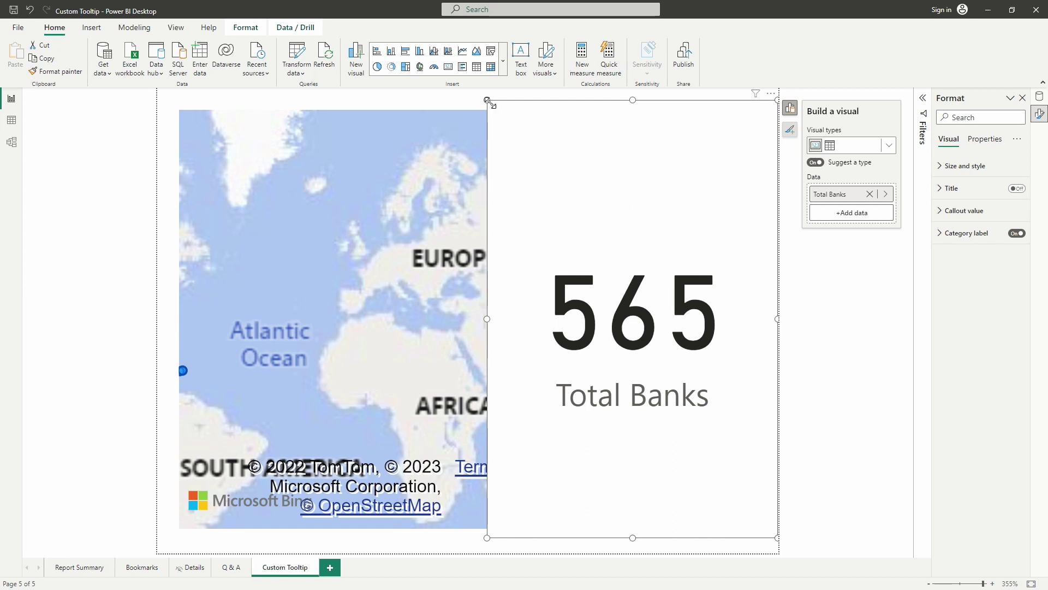
{"action": "left_click_drag", "start_coordinate": [489, 101], "coordinate": [563, 112]}
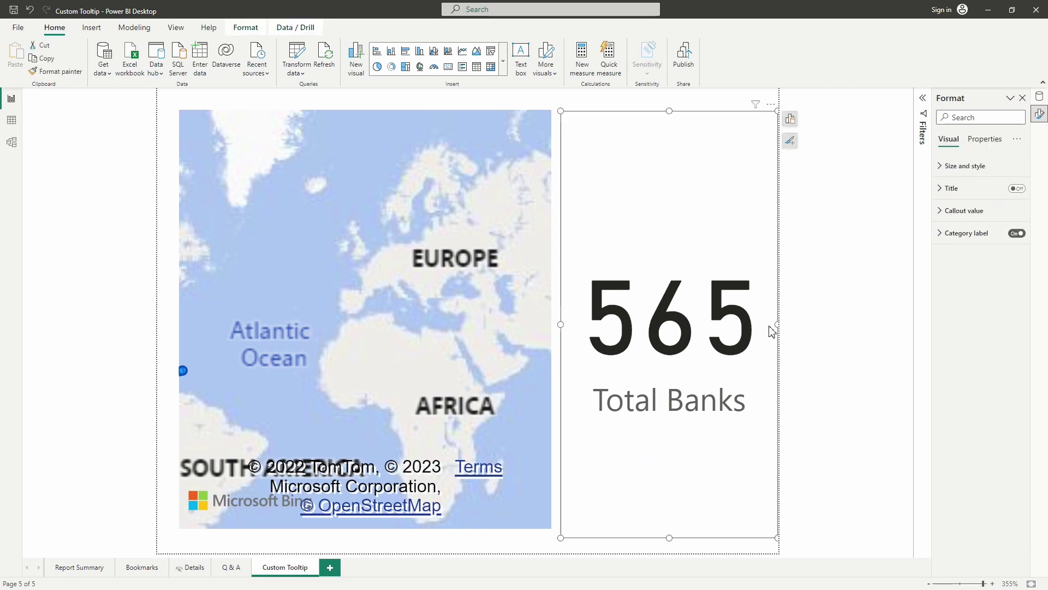
Step: Narrow the card slightly and stretch the map's bottom down to match the card's height
{"action": "left_click_drag", "start_coordinate": [779, 325], "coordinate": [765, 327]}
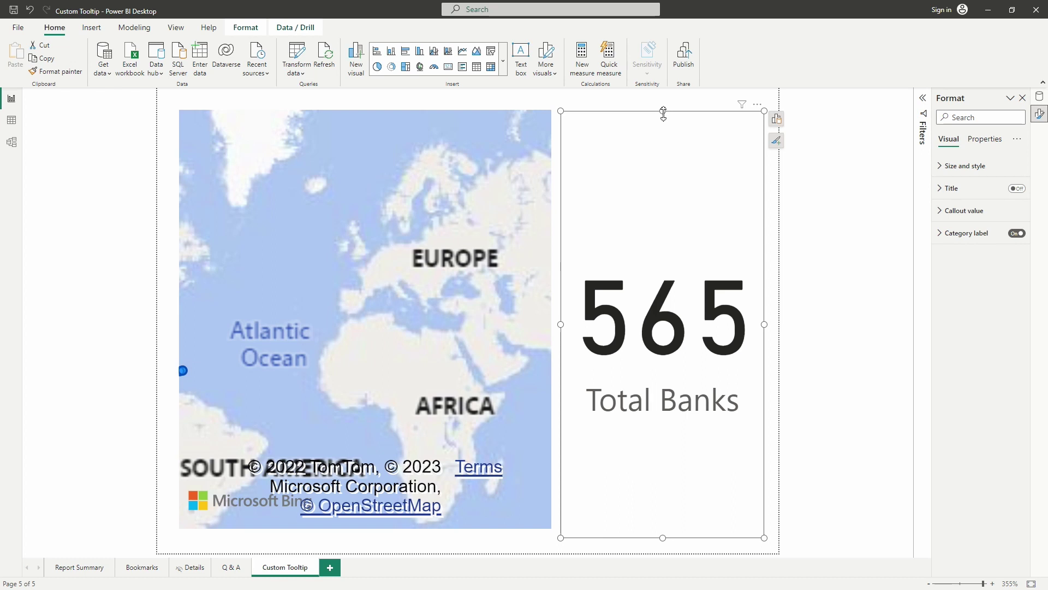
{"action": "left_click", "coordinate": [330, 535]}
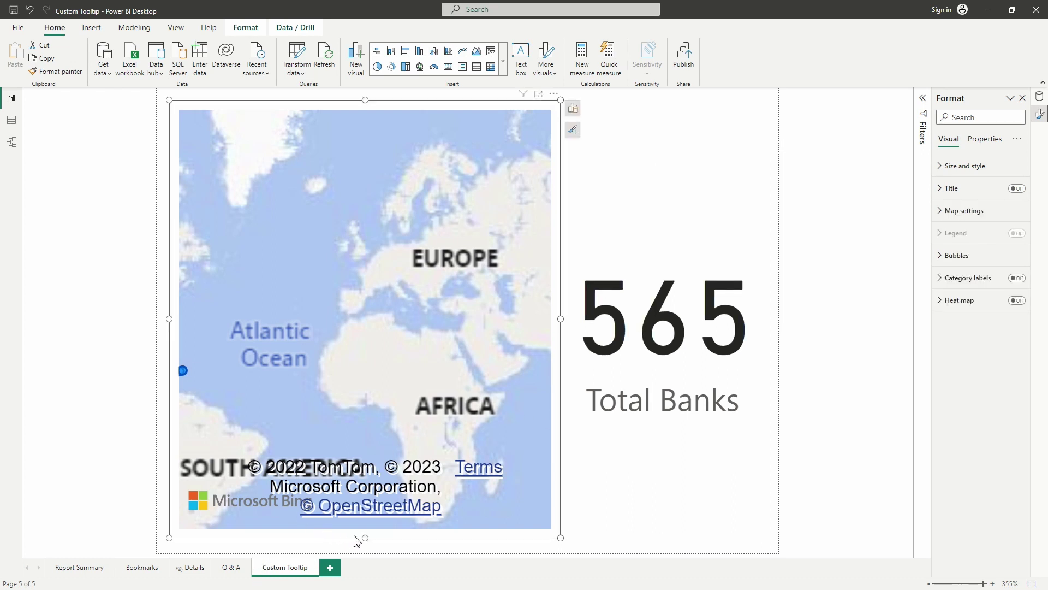
{"action": "left_click_drag", "start_coordinate": [365, 541], "coordinate": [365, 548]}
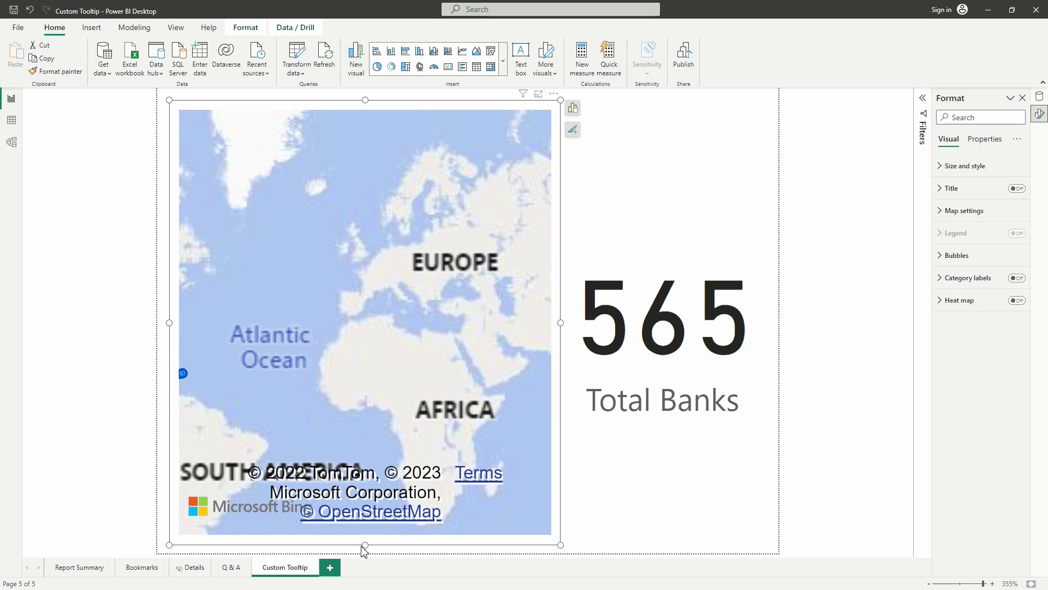
{"action": "left_click_drag", "start_coordinate": [365, 546], "coordinate": [364, 550]}
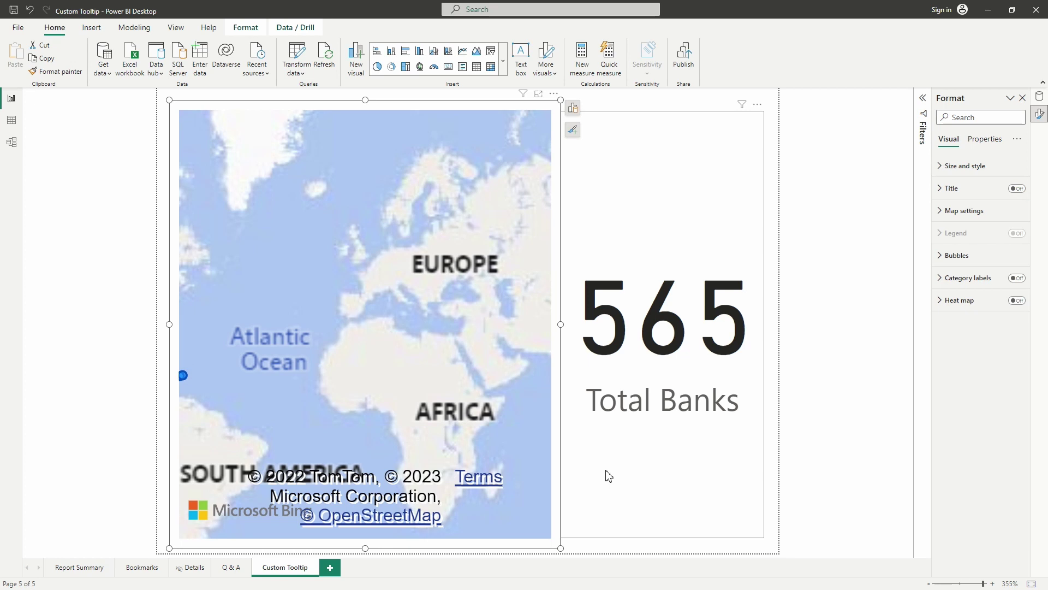
{"action": "left_click", "coordinate": [609, 476]}
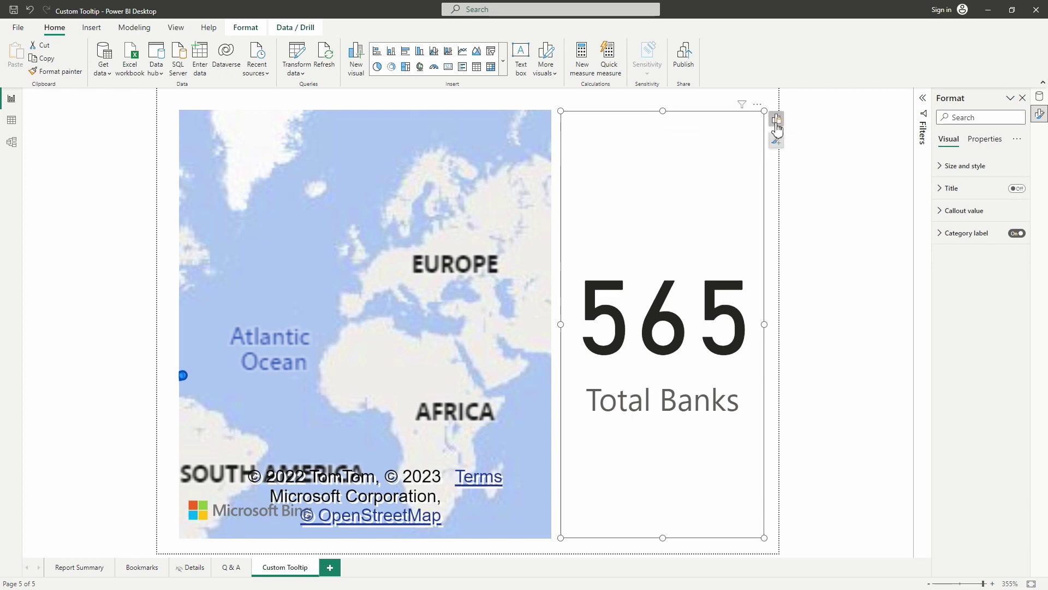
{"action": "left_click", "coordinate": [776, 143]}
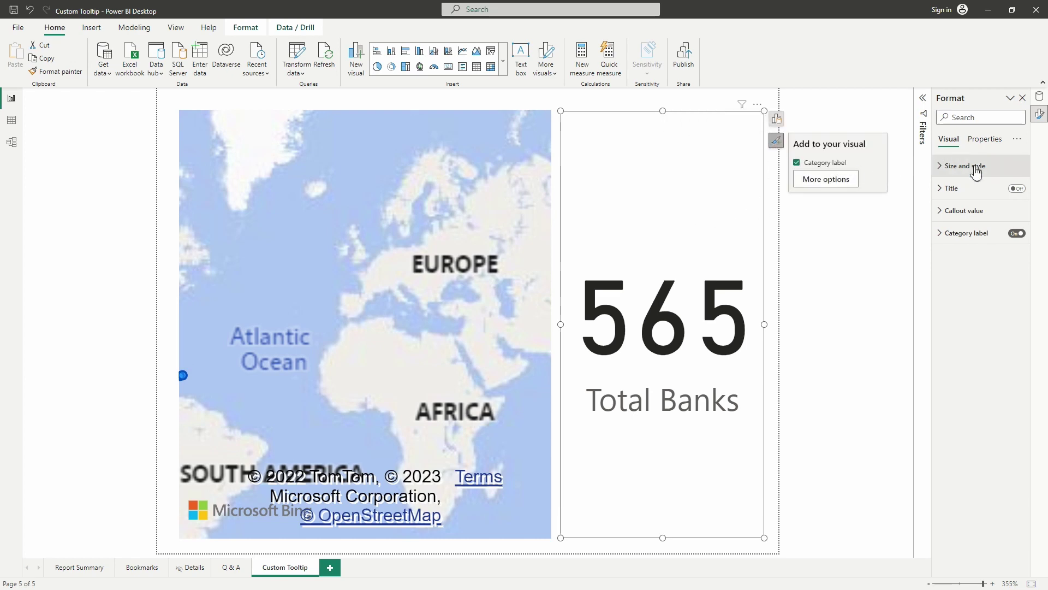
Step: Set the card's callout value to font size 30 in dark purple
{"action": "left_click", "coordinate": [976, 171]}
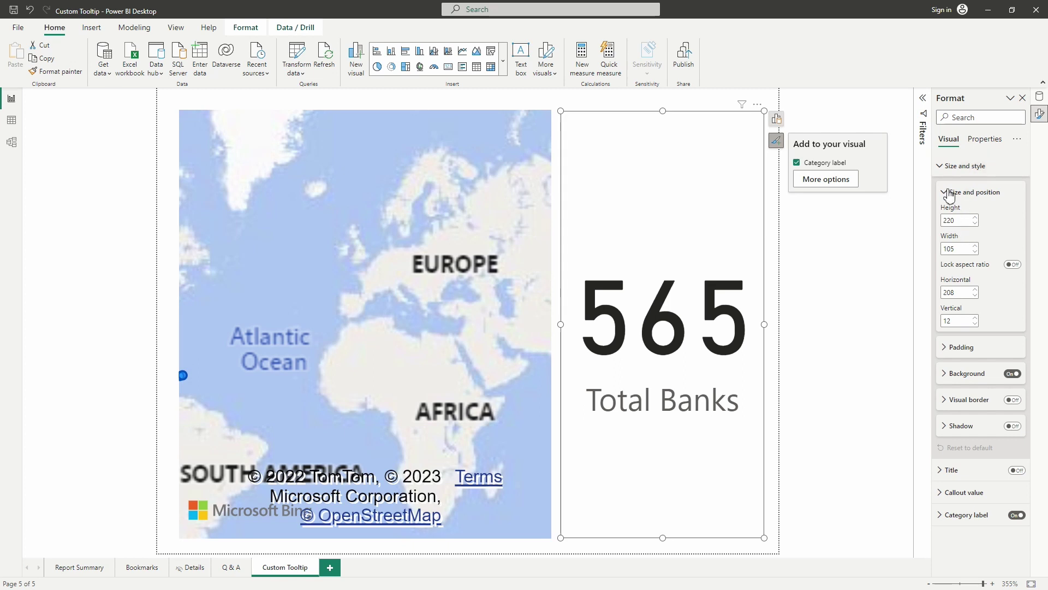
{"action": "left_click", "coordinate": [950, 193]}
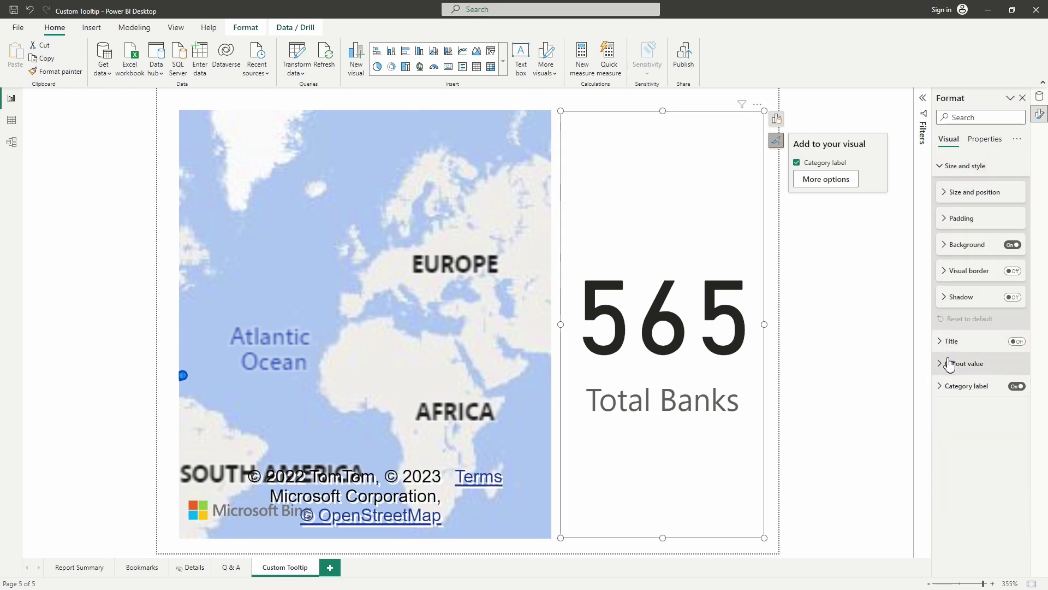
{"action": "left_click", "coordinate": [950, 363]}
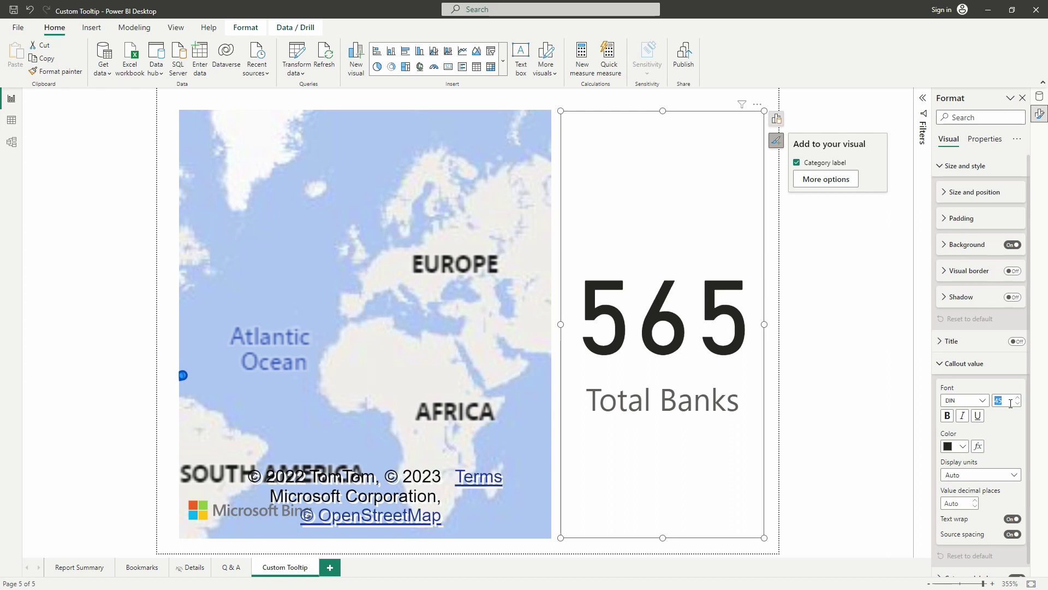
{"action": "type", "text": "30"}
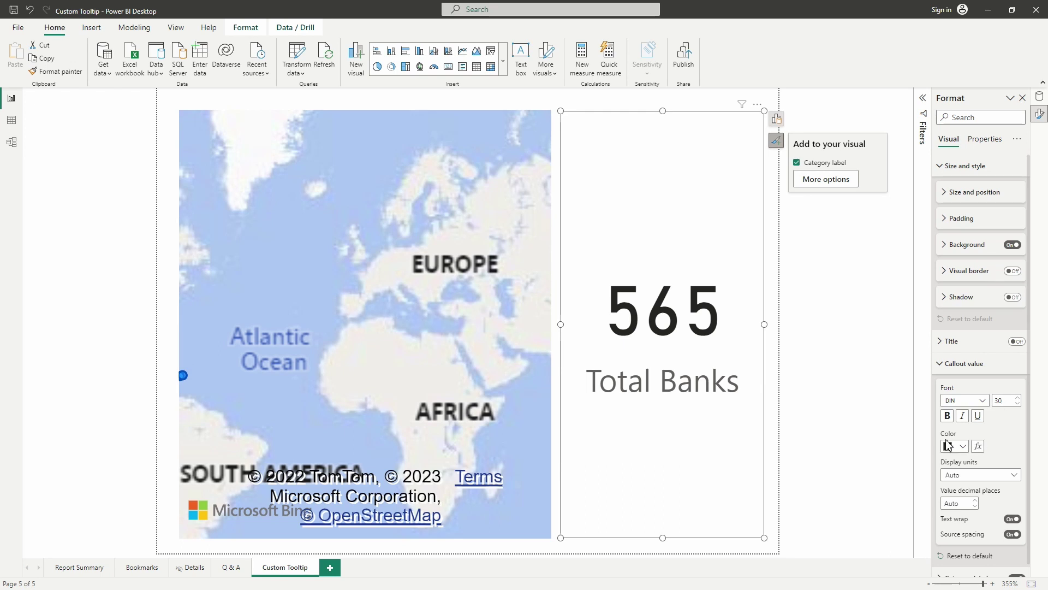
{"action": "left_click", "coordinate": [964, 446]}
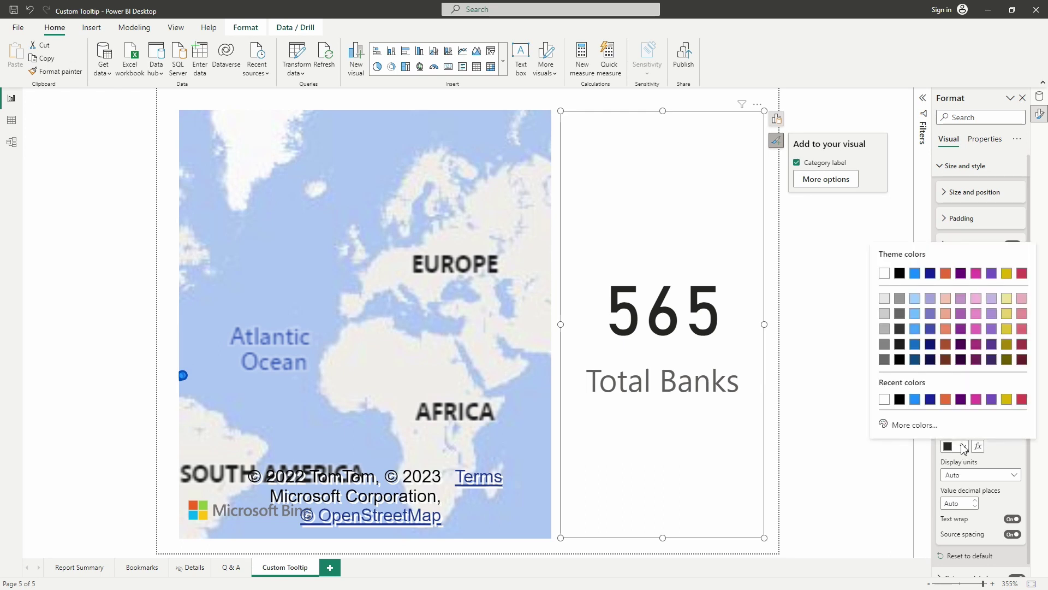
{"action": "left_click", "coordinate": [991, 344]}
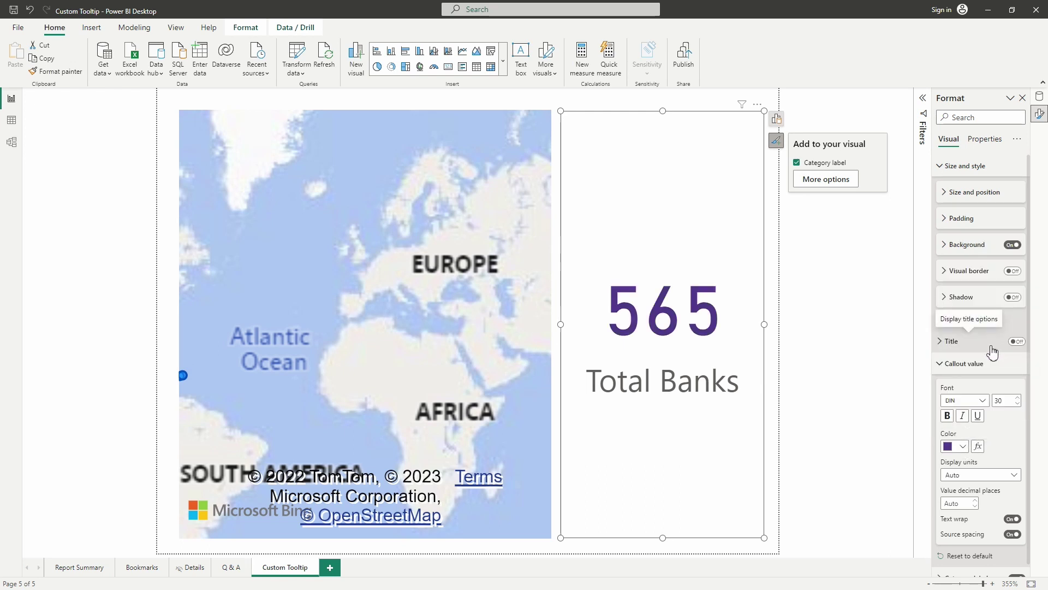
{"action": "left_click", "coordinate": [963, 447]}
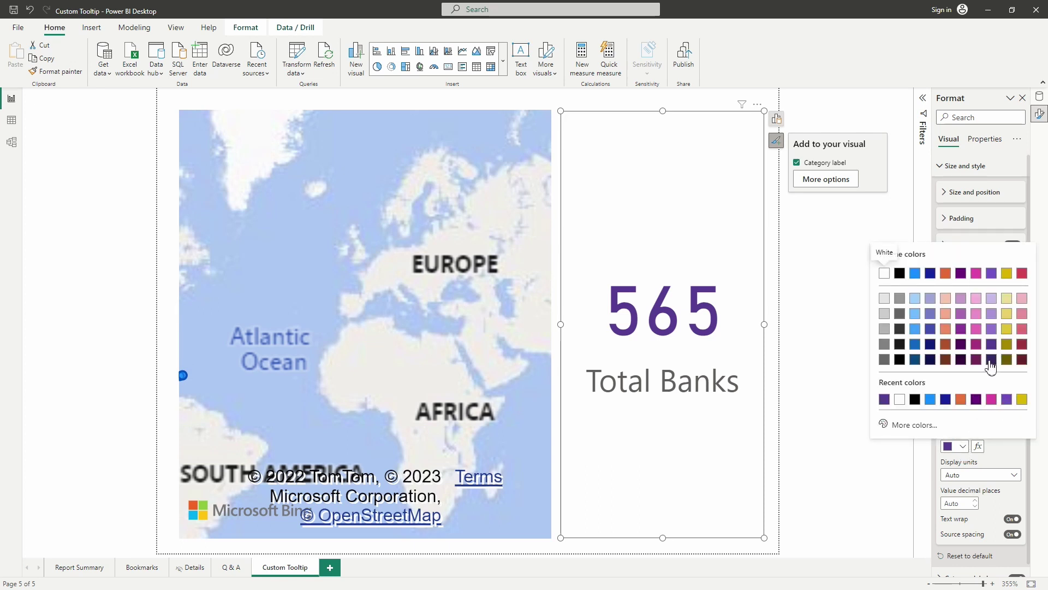
{"action": "left_click", "coordinate": [989, 364]}
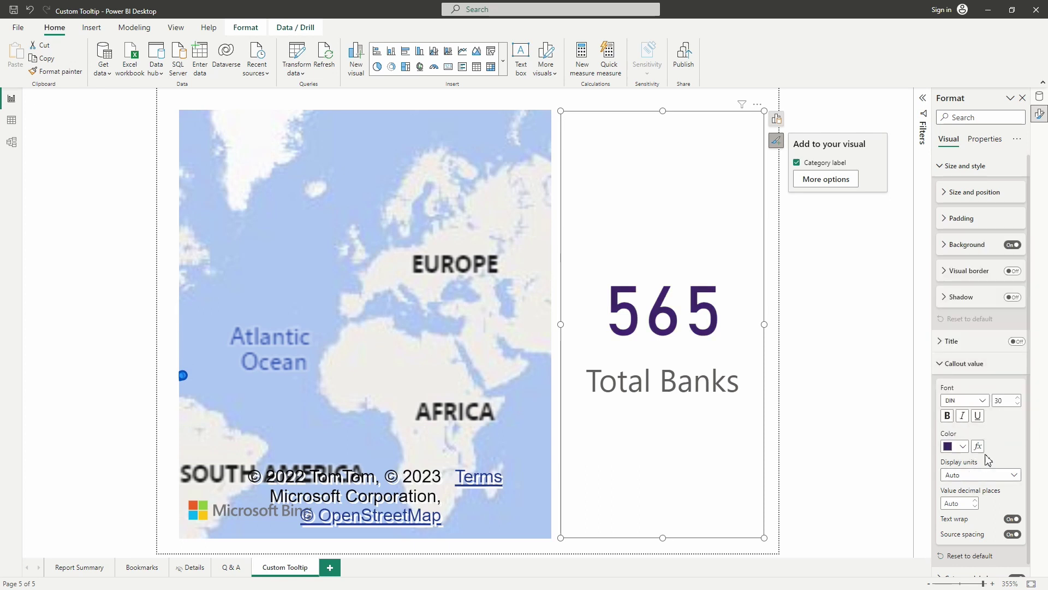
{"action": "left_click", "coordinate": [963, 368]}
Step: Set the Total Banks category label to font size 8 in dark purple
{"action": "left_click", "coordinate": [967, 388]}
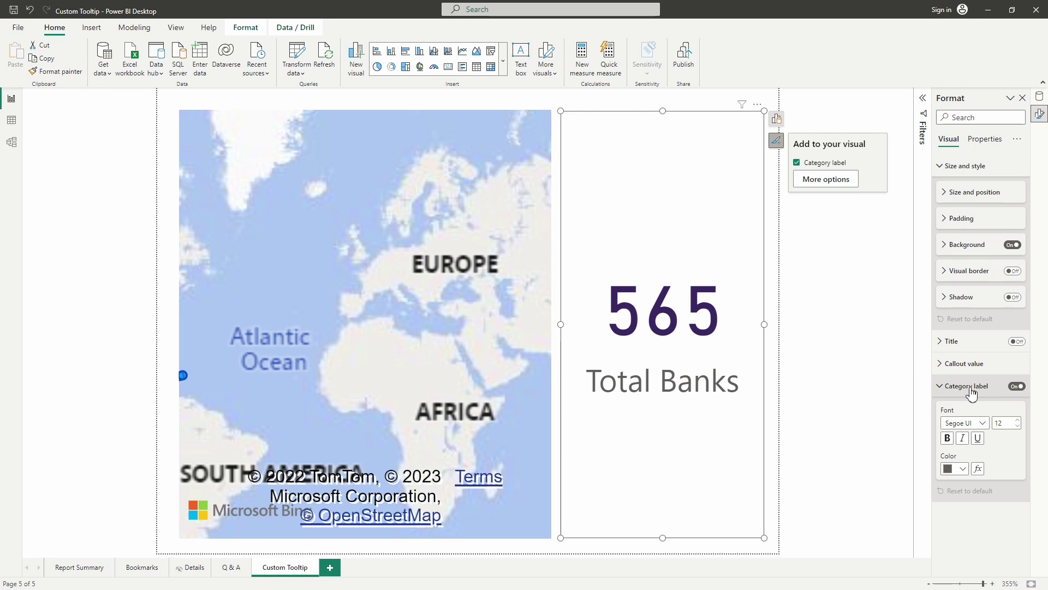
{"action": "left_click", "coordinate": [1017, 426]}
{"action": "left_click", "coordinate": [1017, 426]}
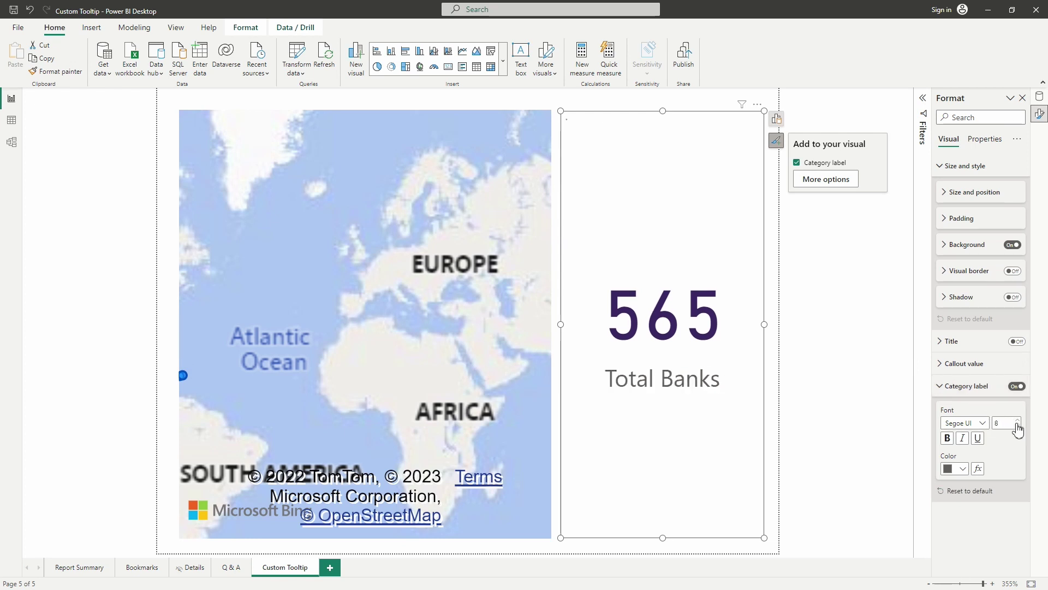
{"action": "left_click", "coordinate": [1018, 426]}
{"action": "left_click", "coordinate": [1017, 426]}
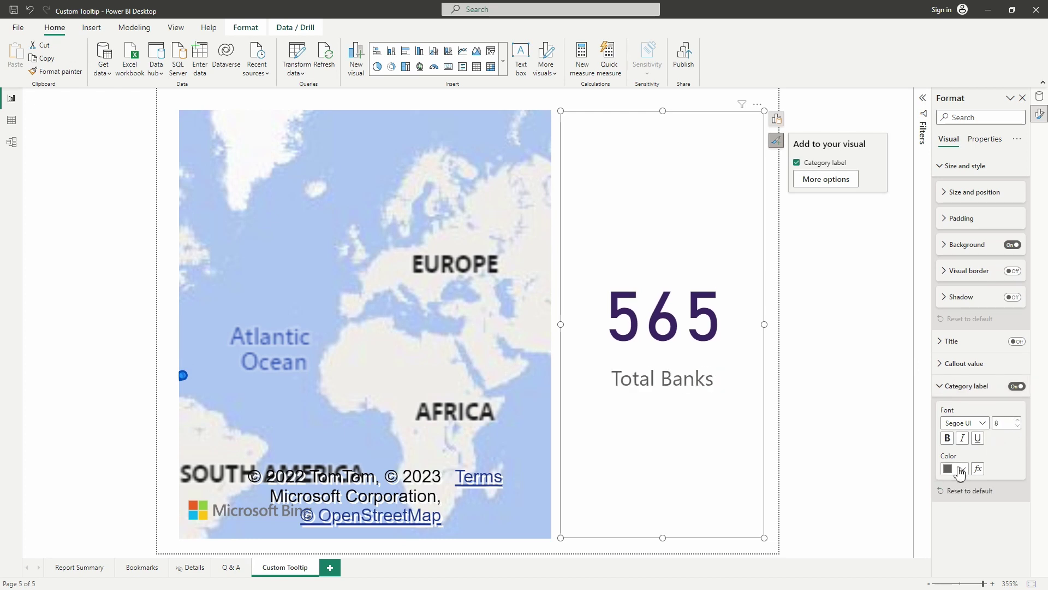
{"action": "left_click", "coordinate": [964, 468]}
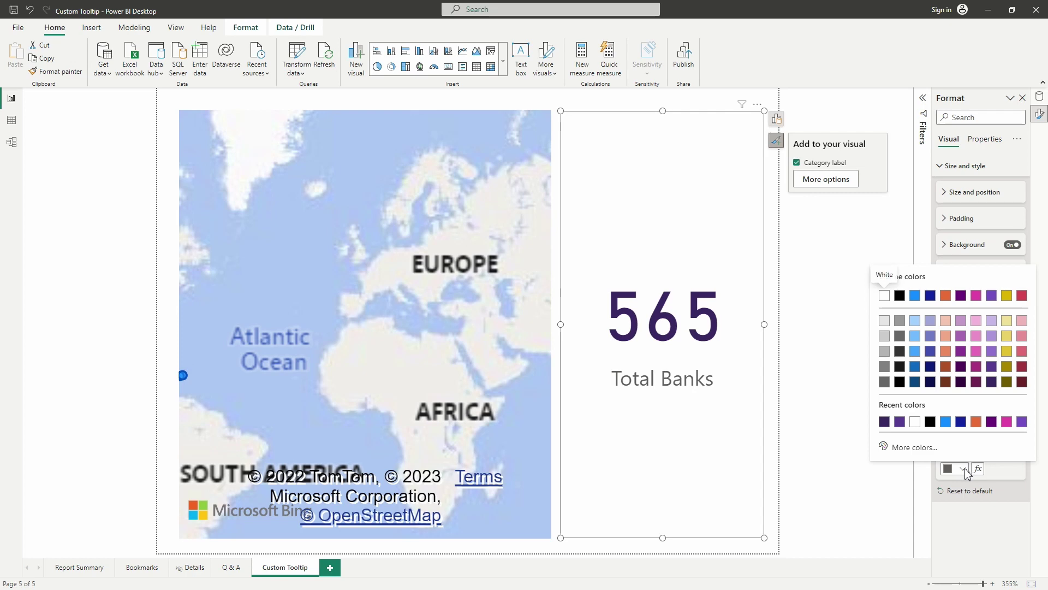
{"action": "left_click", "coordinate": [992, 382]}
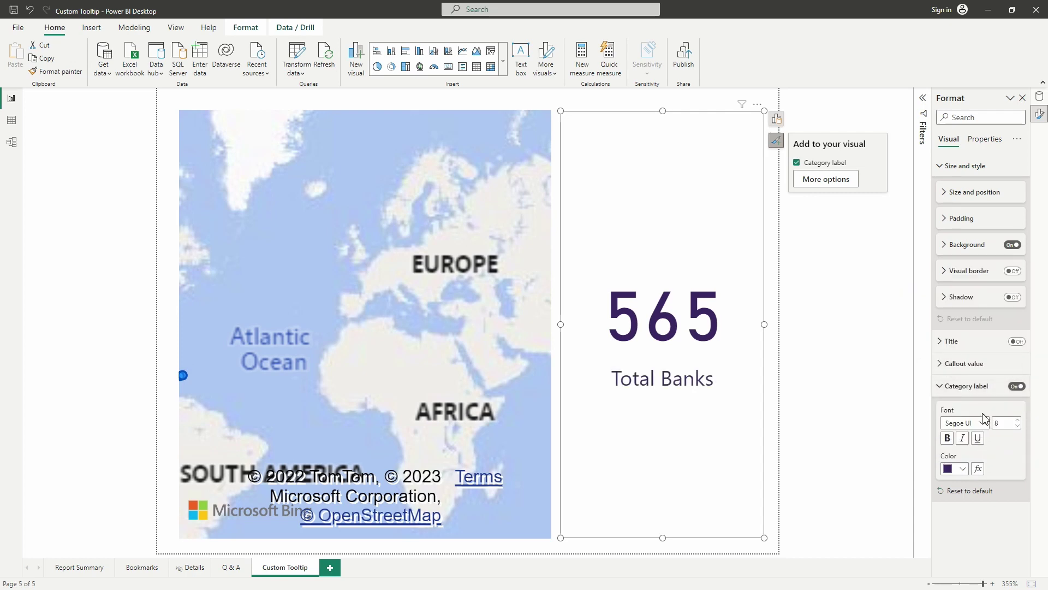
{"action": "left_click", "coordinate": [971, 389]}
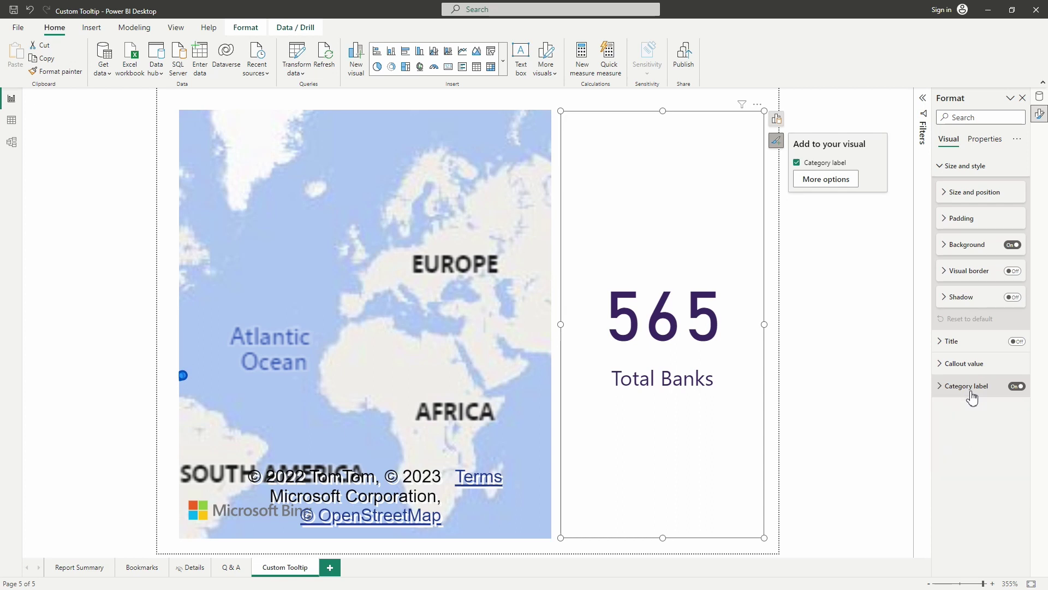
Step: Give the card a light purple background colour
{"action": "left_click", "coordinate": [969, 246]}
{"action": "left_click", "coordinate": [963, 273]}
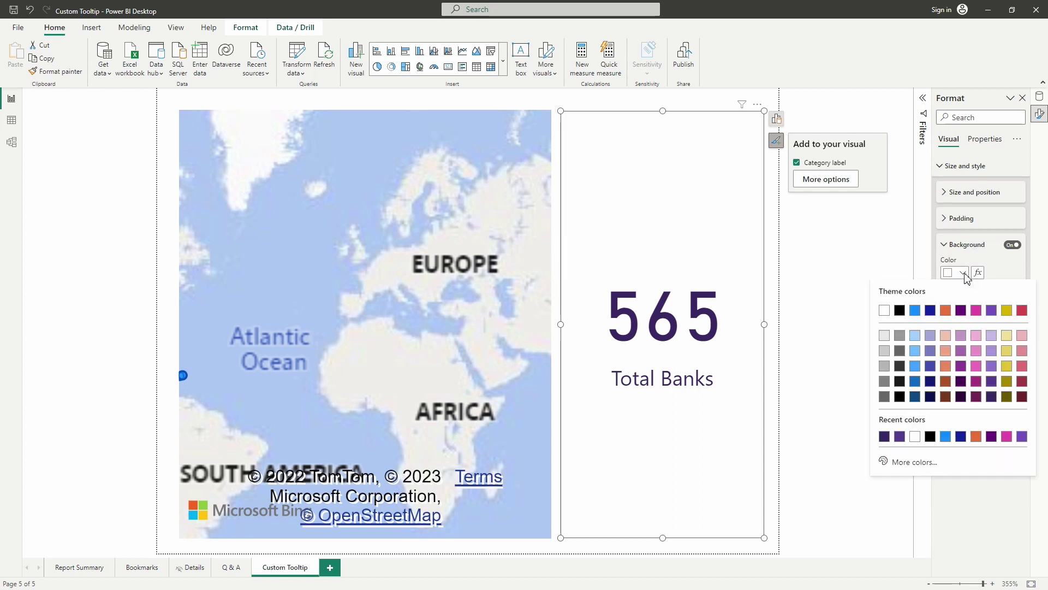
{"action": "left_click", "coordinate": [991, 351]}
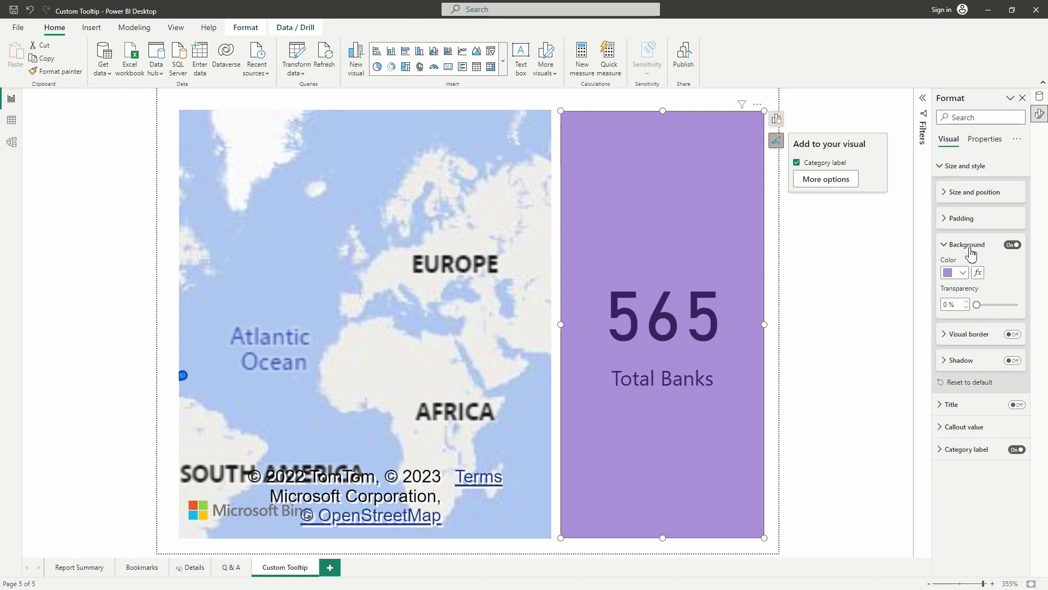
{"action": "left_click", "coordinate": [969, 249]}
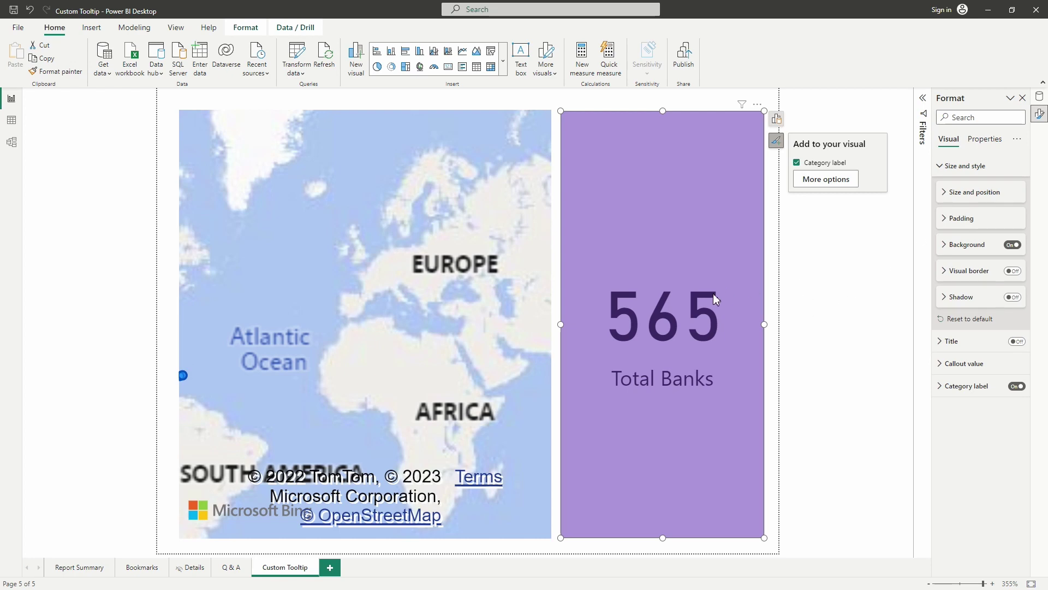
Step: On Report Summary, check the map tooltip over the MN and WA bars, showing Washington's 19 Total Banks
{"action": "left_click", "coordinate": [73, 568]}
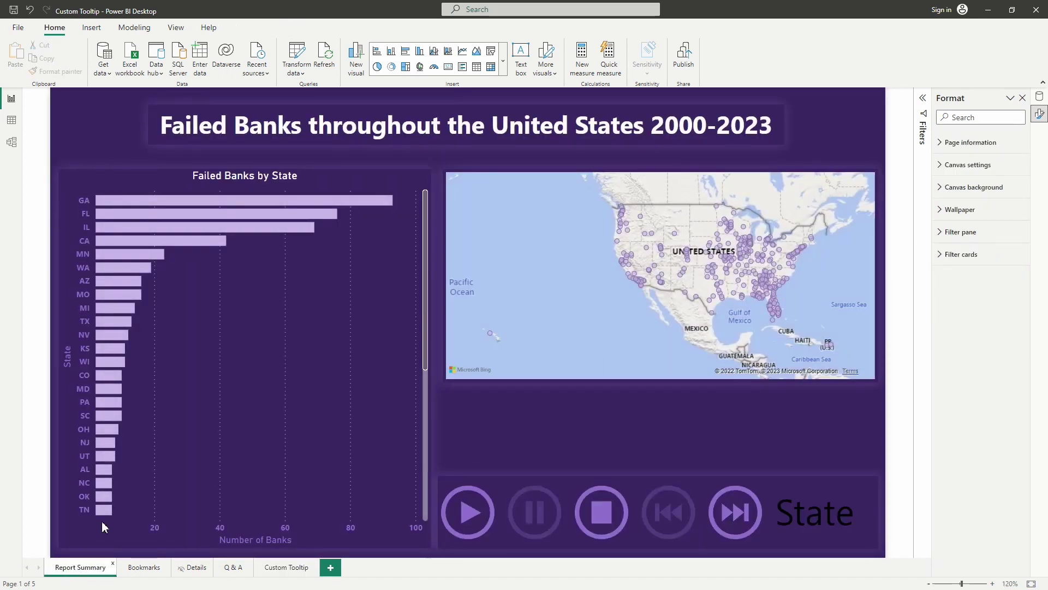
{"action": "mouse_move", "coordinate": [138, 257]}
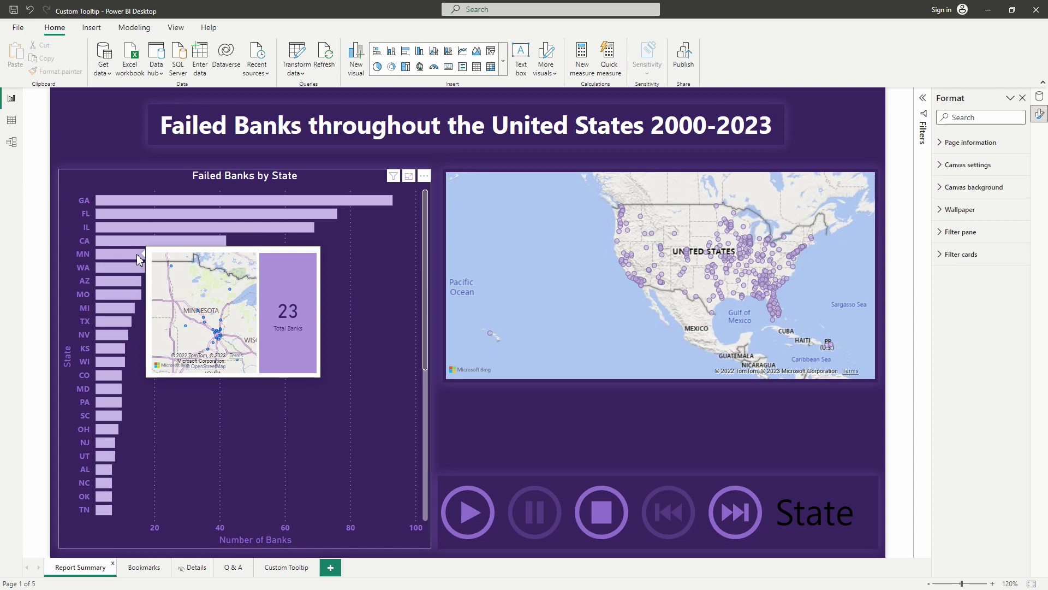
{"action": "mouse_move", "coordinate": [125, 270]}
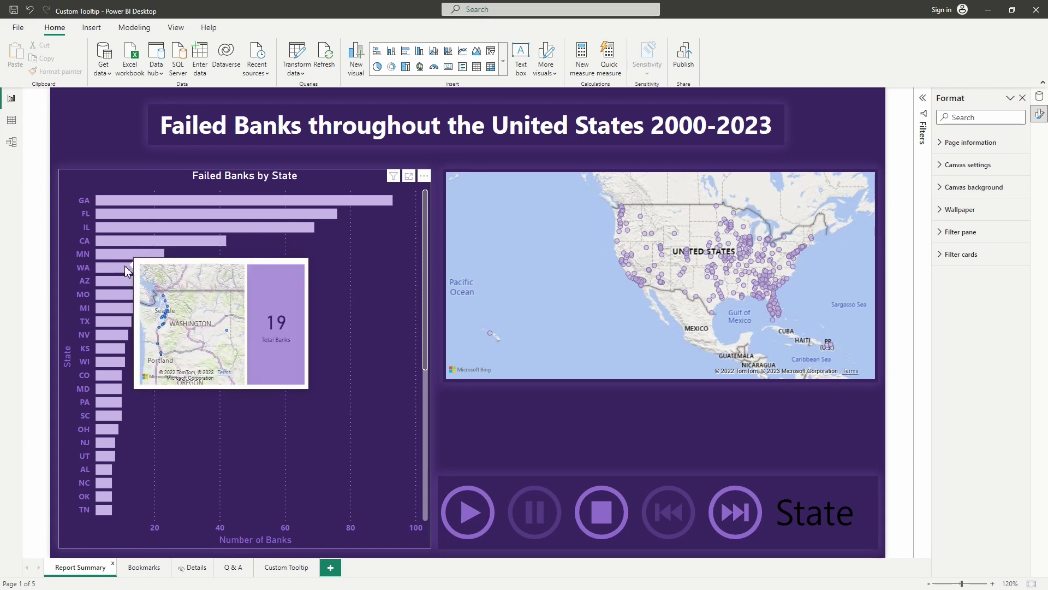